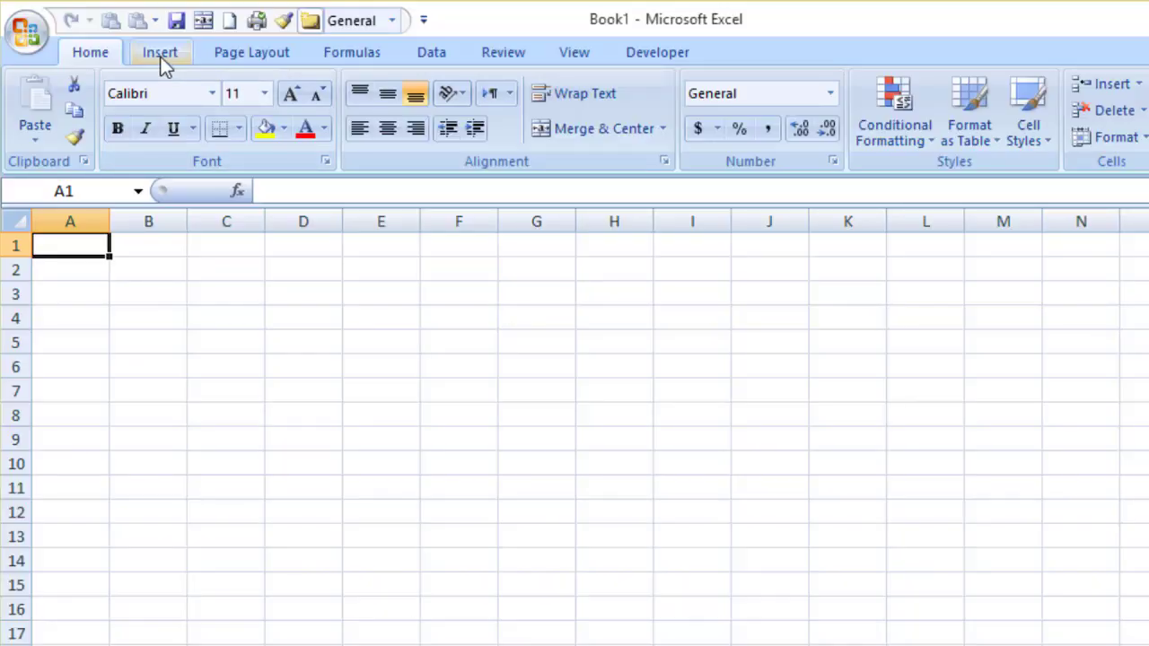
Step: From the Insert tab's Shapes gallery, pick the Rectangle tool, after briefly selecting cells D4:J13
click(163, 58)
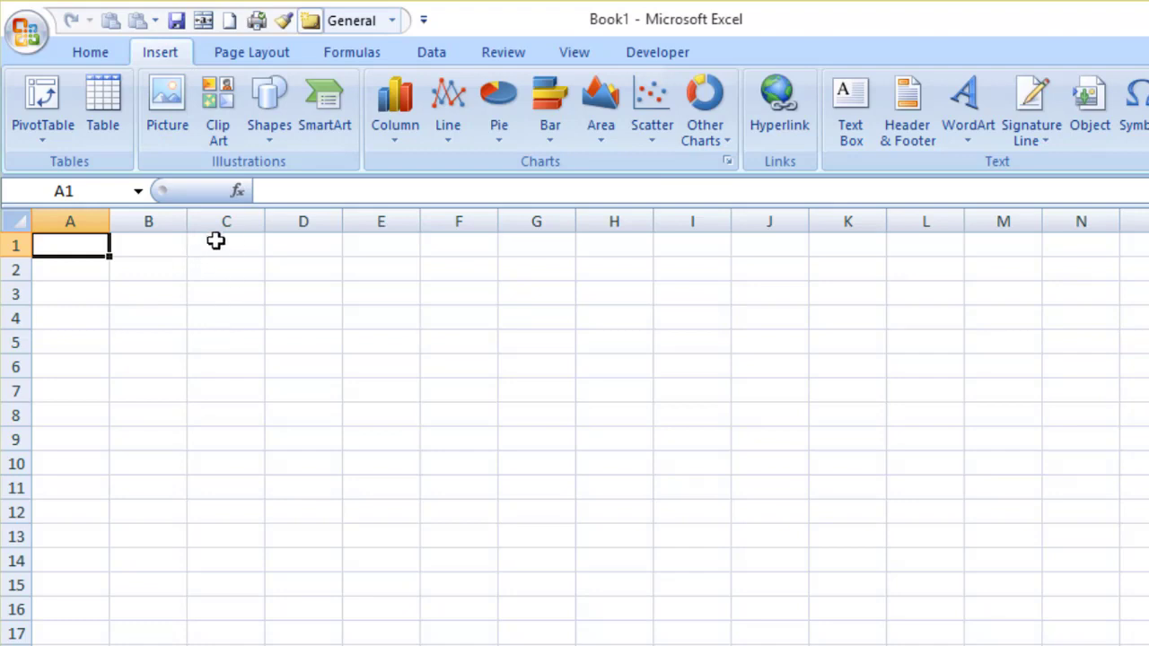
click(272, 126)
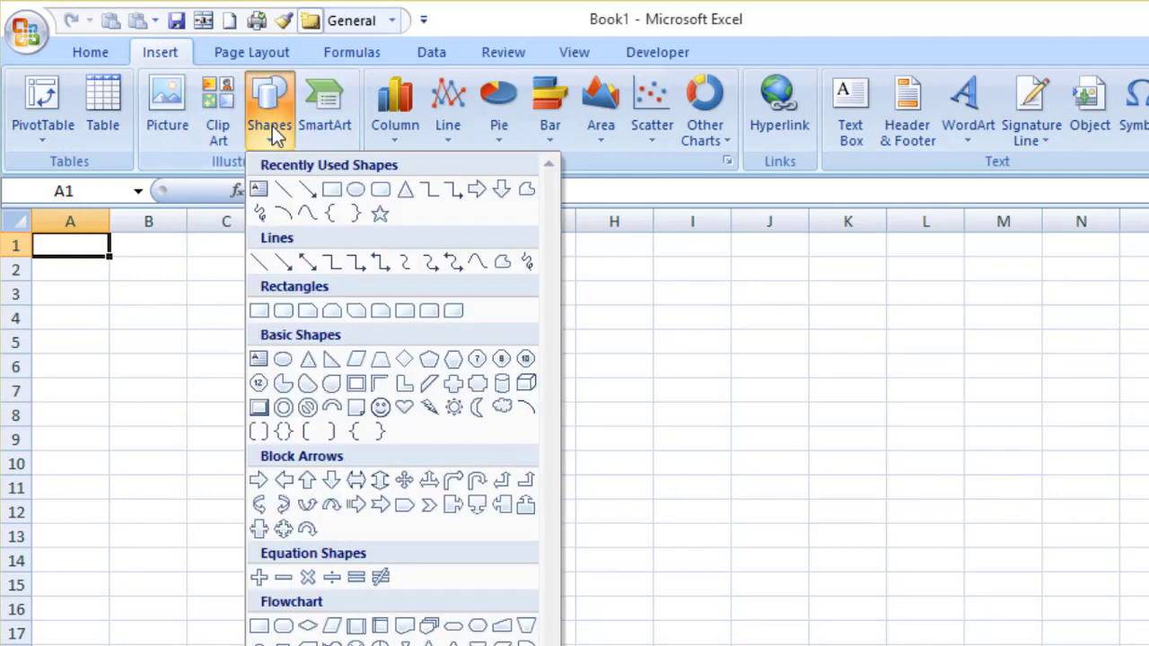
click(330, 188)
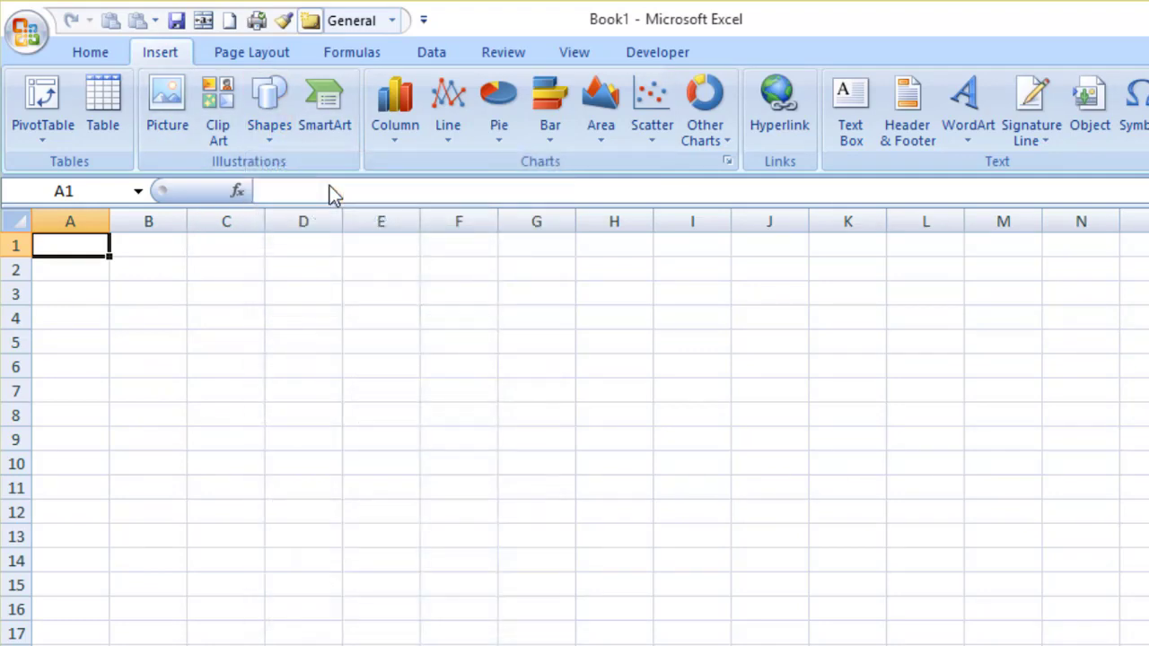
click(281, 97)
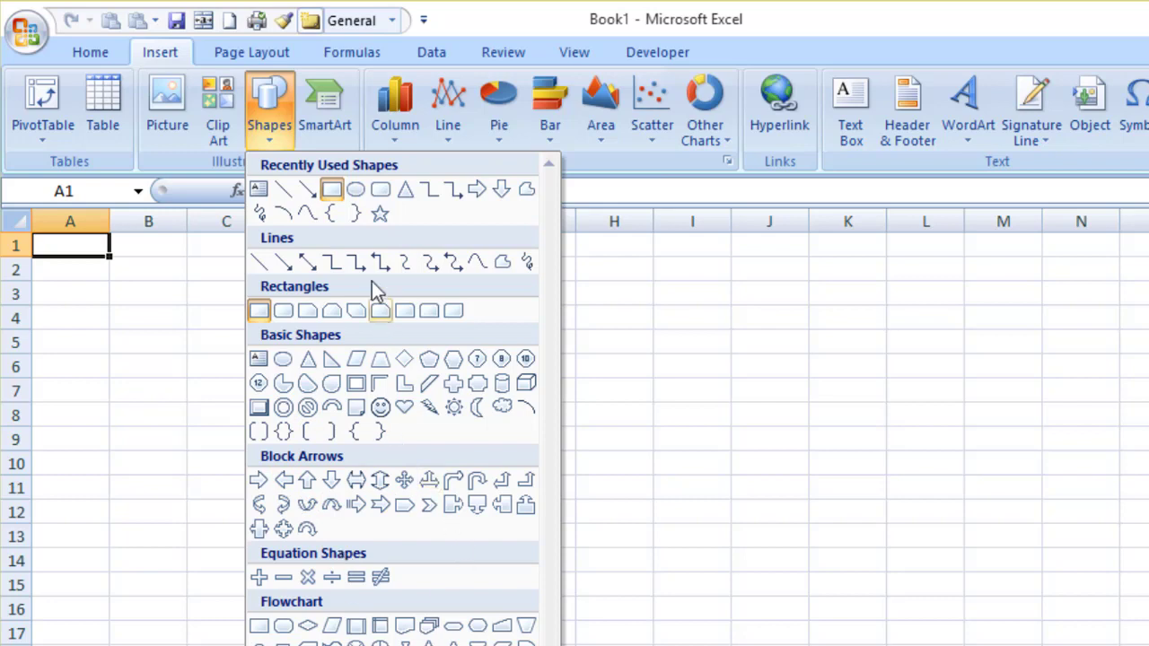
click(341, 198)
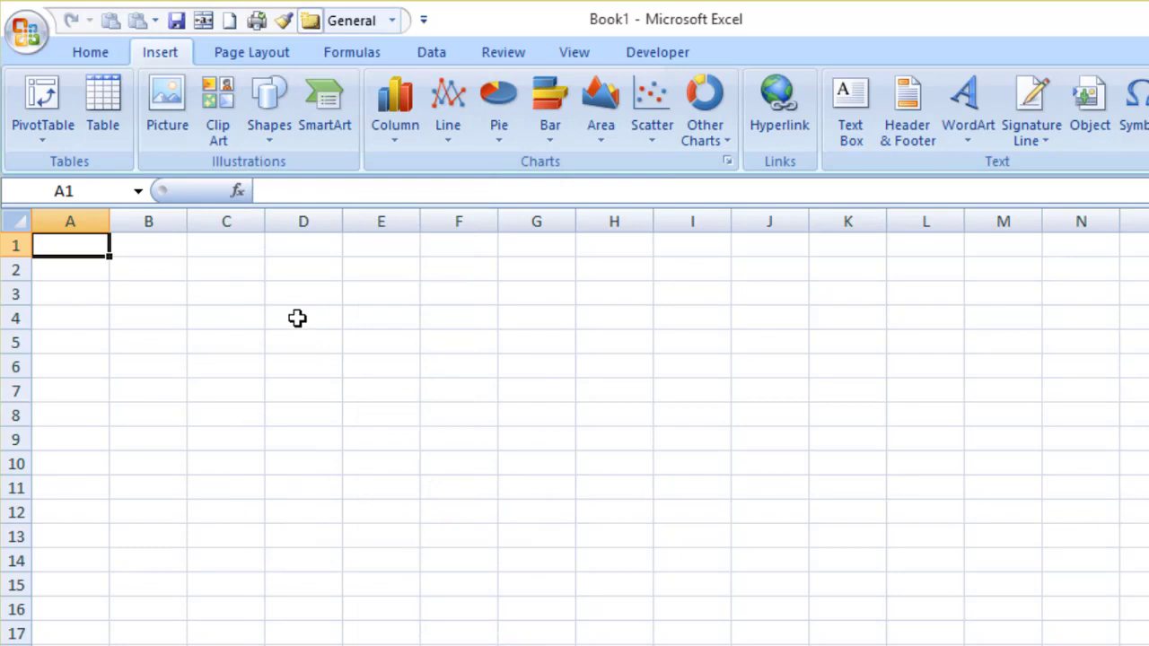
mouse_move(297, 318)
mouse_down()
mouse_move(690, 530)
mouse_move(698, 556)
mouse_move(756, 536)
mouse_up()
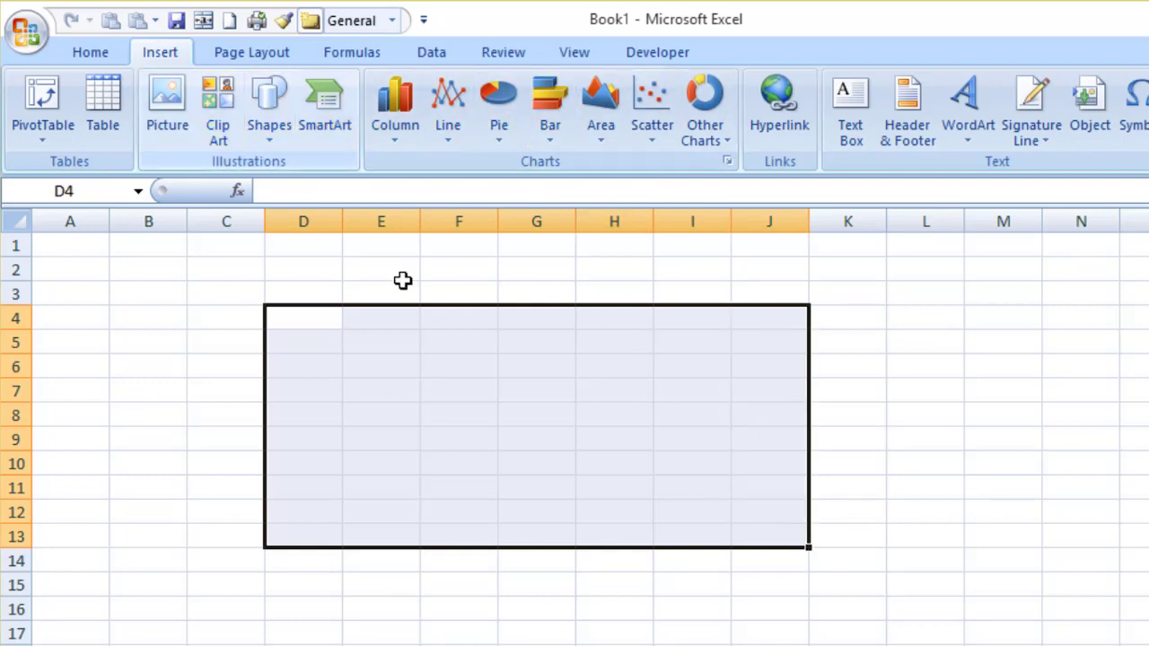
click(517, 405)
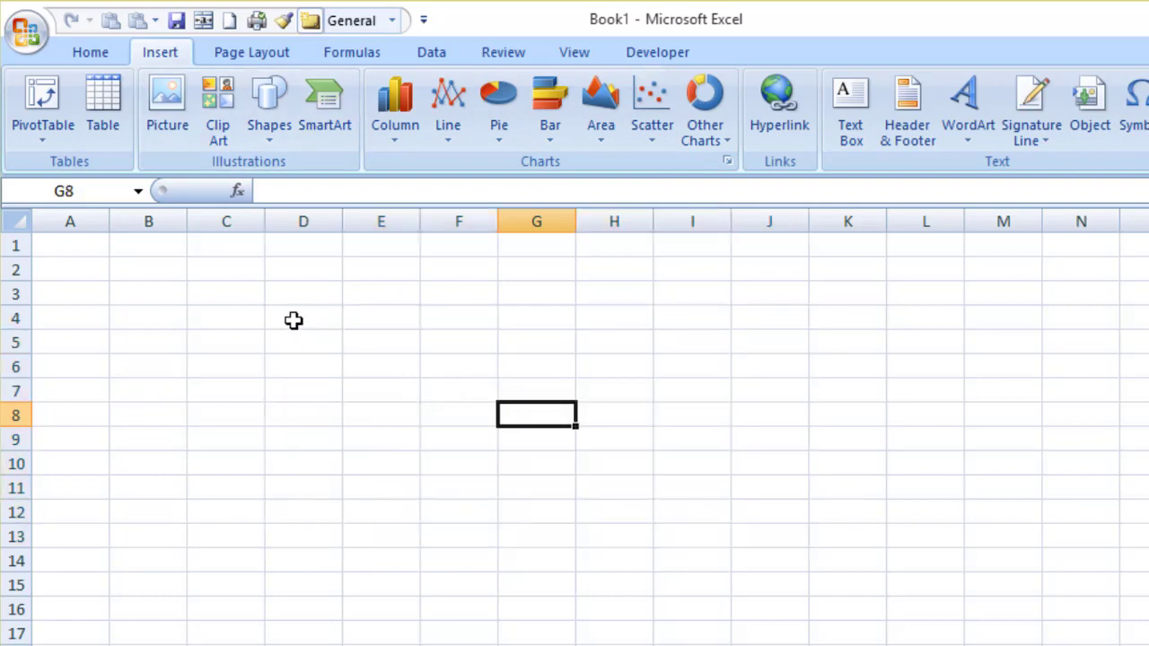
click(260, 122)
click(332, 191)
Step: Draw a rectangle from D5 to J15 and give it a green fill
mouse_move(267, 347)
mouse_down()
mouse_move(741, 572)
mouse_move(774, 576)
mouse_up()
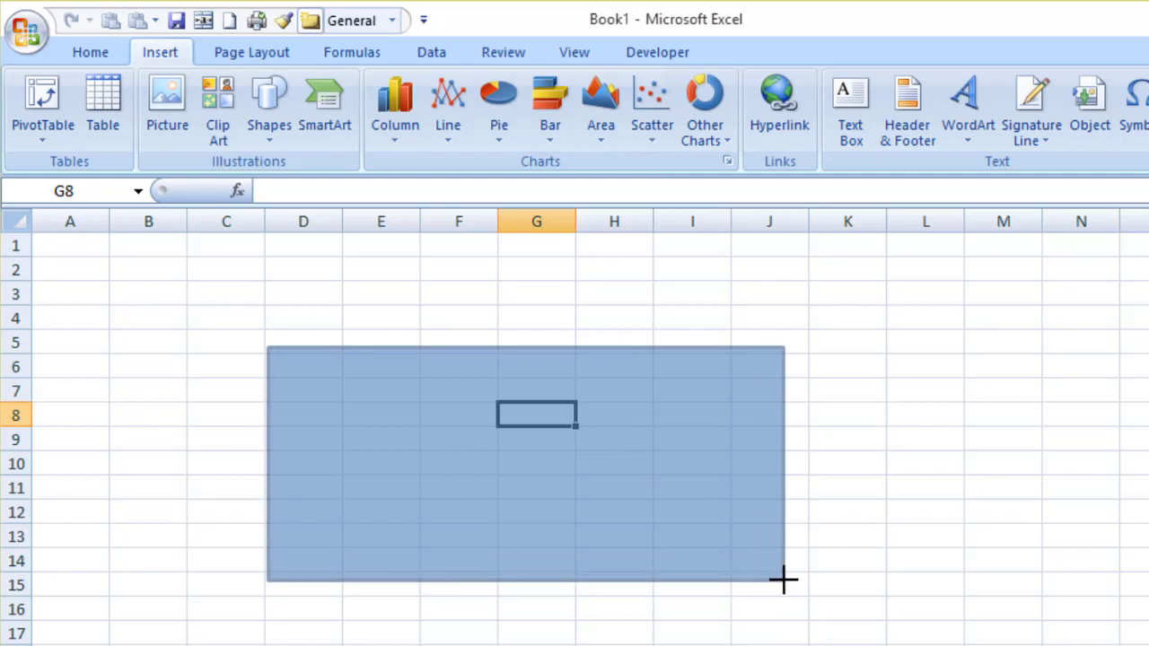
drag(775, 576, 784, 580)
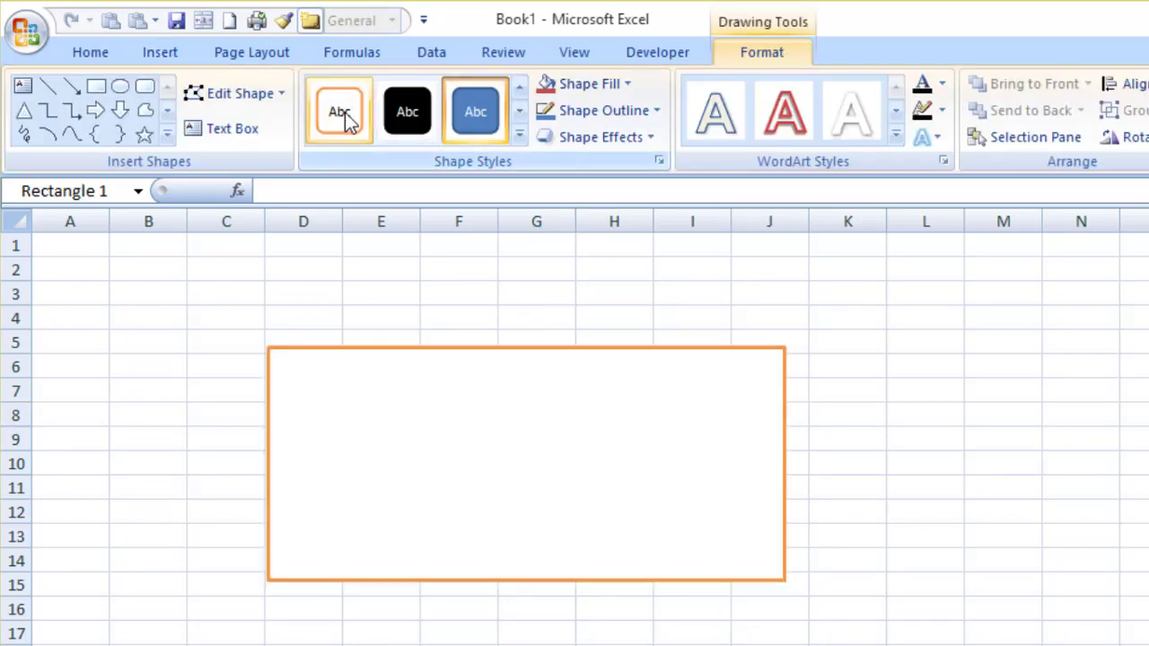
click(527, 138)
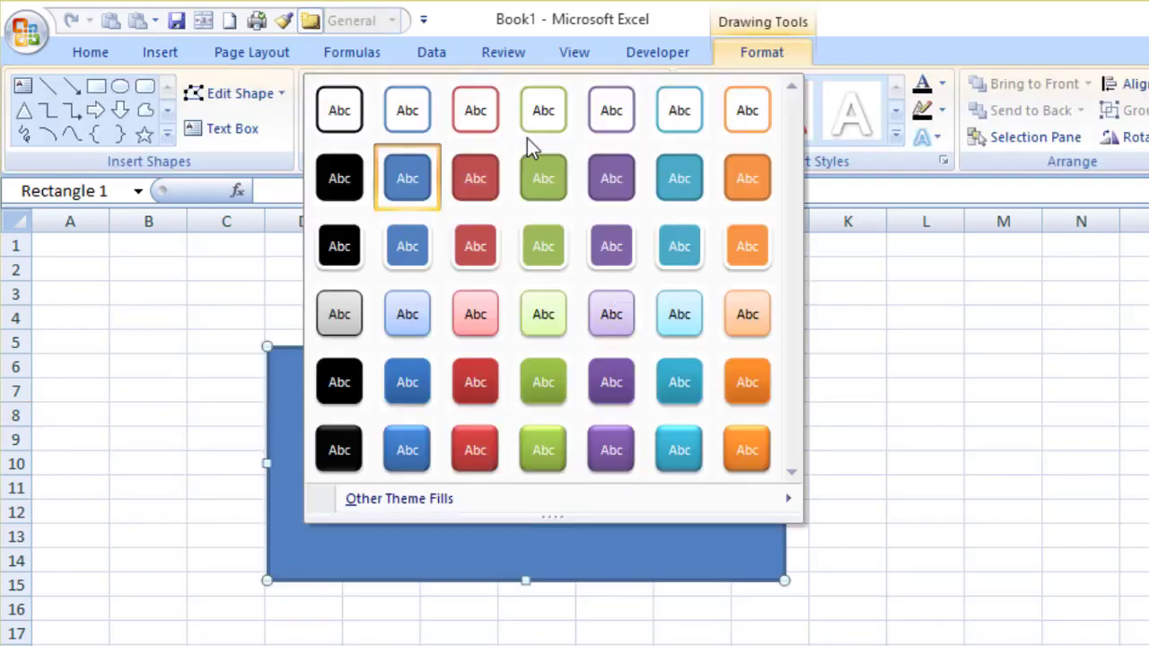
click(785, 52)
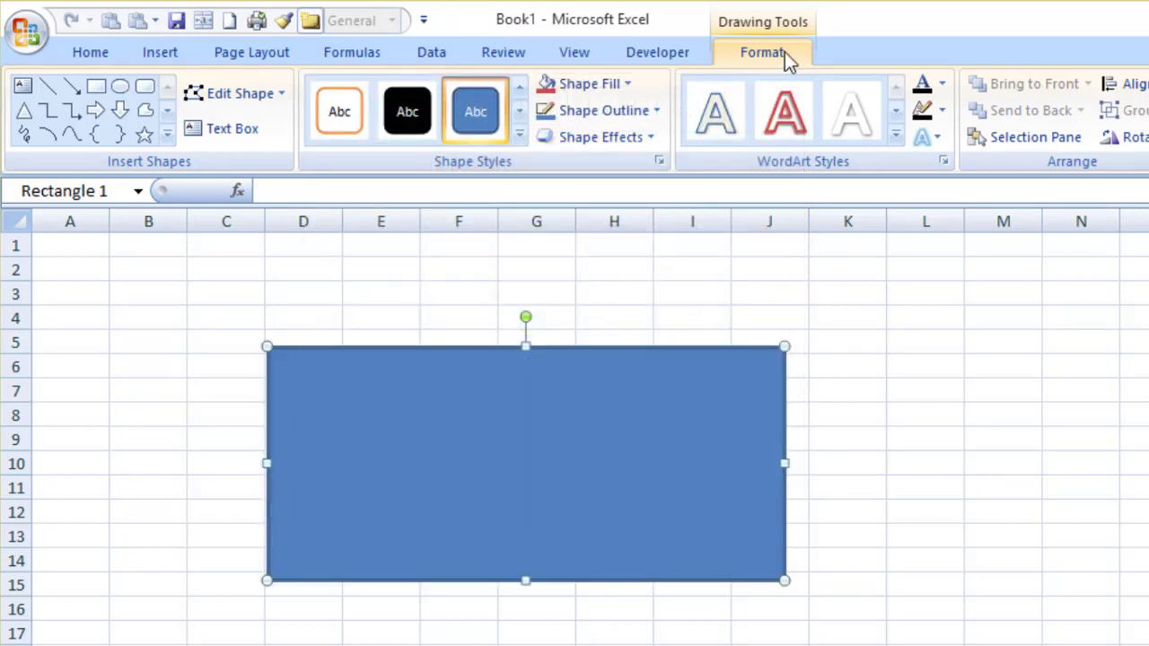
click(628, 84)
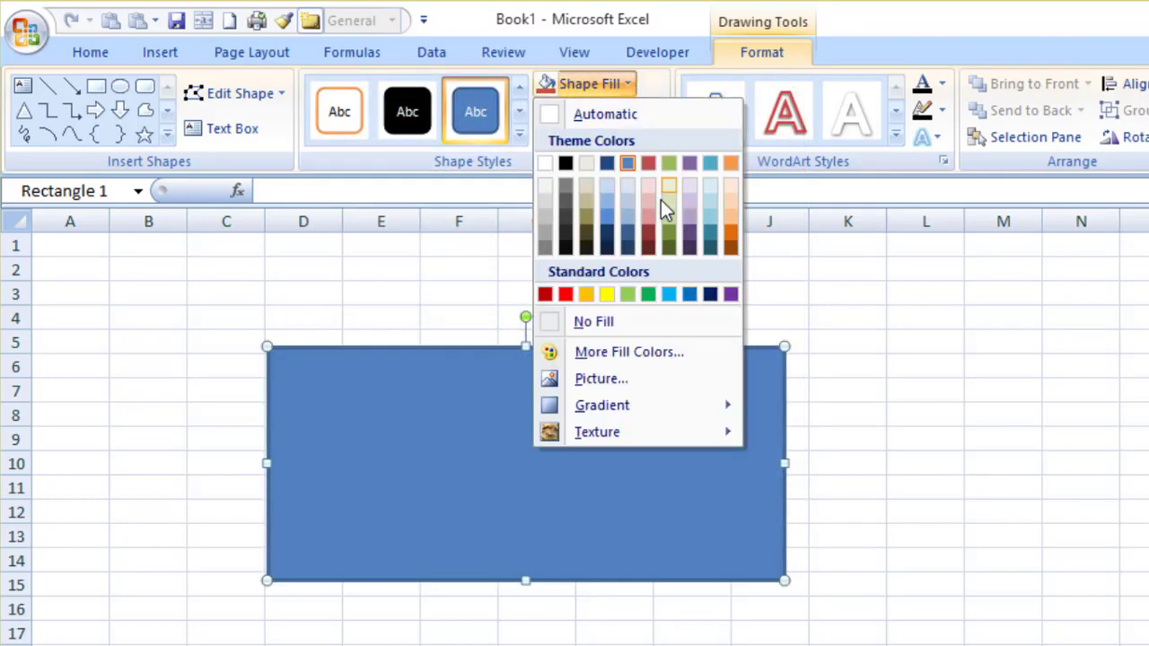
click(647, 296)
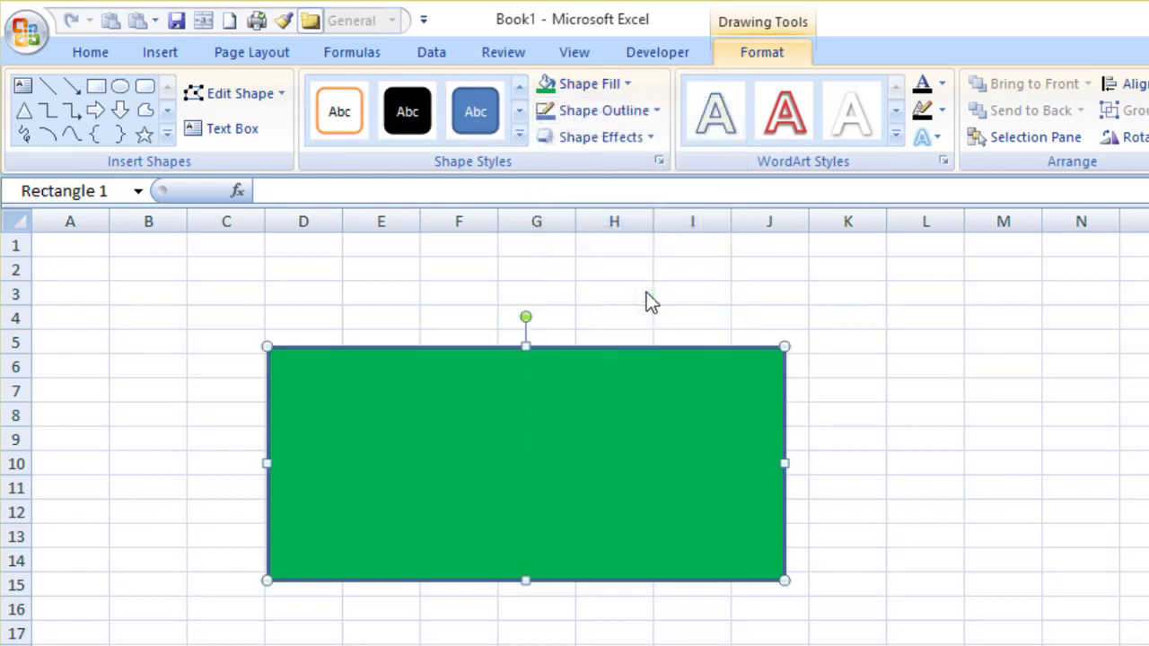
click(96, 86)
Step: Cover columns D–E of the green rectangle with a white, orange-outlined rectangle
mouse_move(267, 346)
mouse_down()
mouse_move(453, 566)
mouse_move(434, 579)
mouse_up()
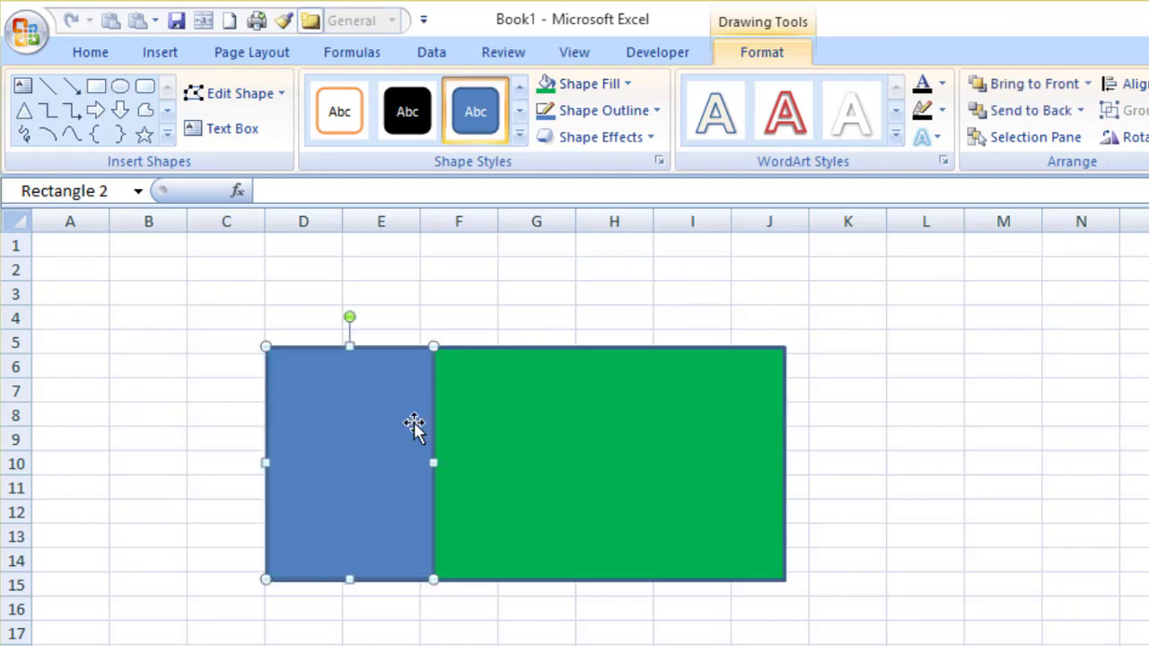
click(350, 107)
click(241, 315)
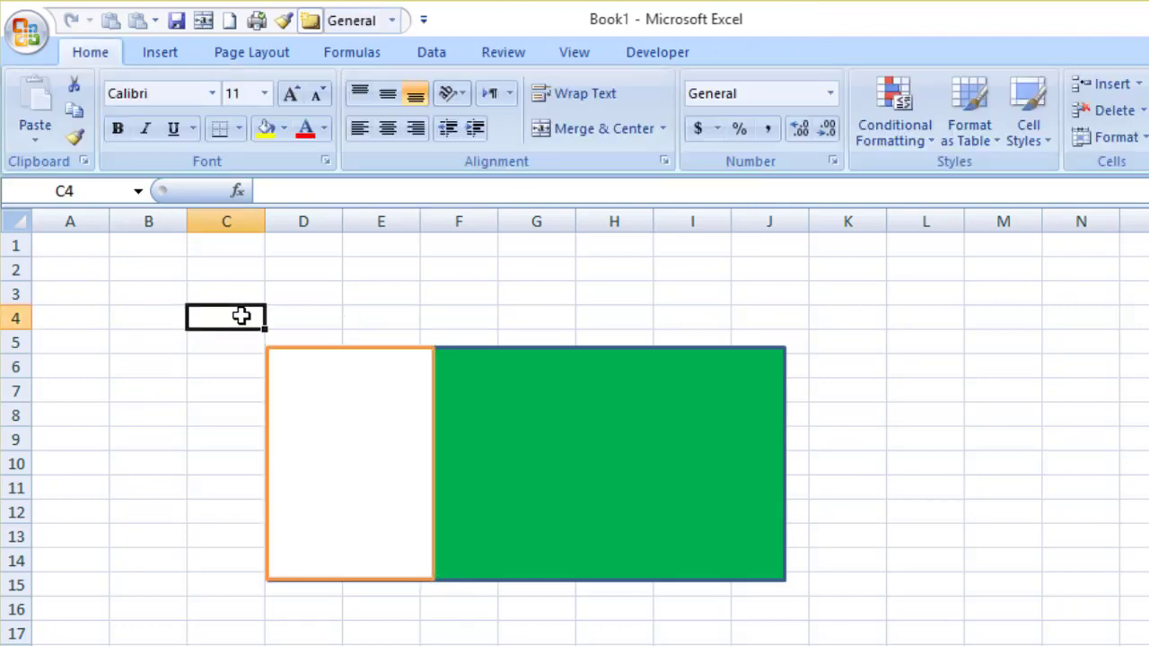
double_click(559, 446)
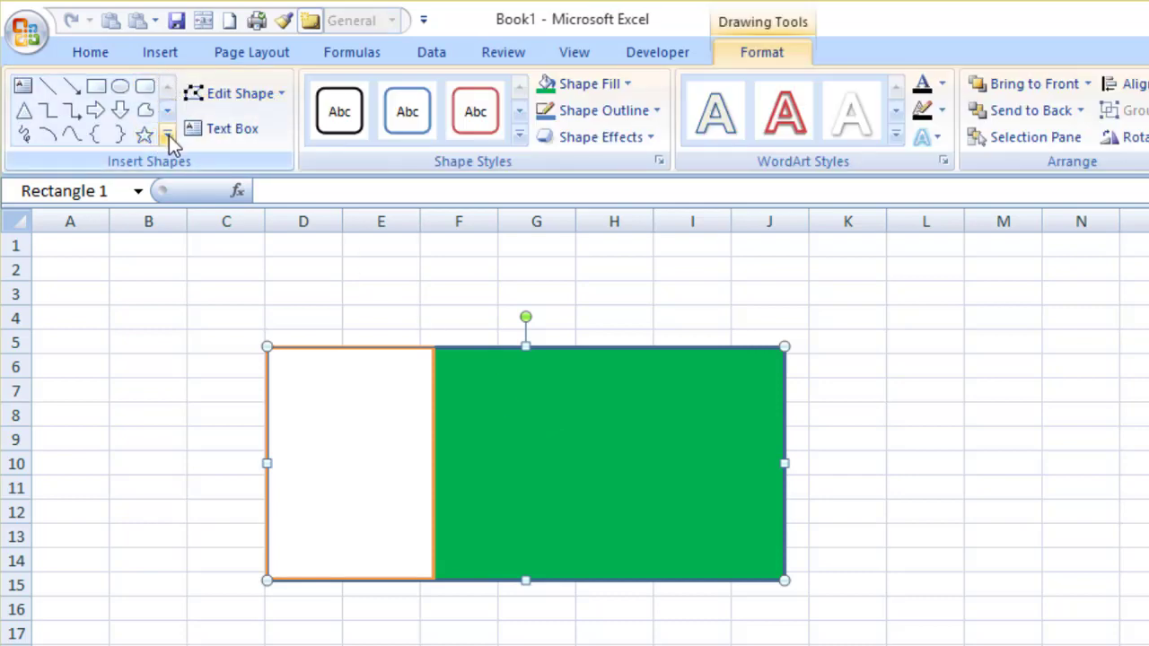
Step: Draw a Moon shape on the green field, tilt it, and thicken the crescent
click(169, 136)
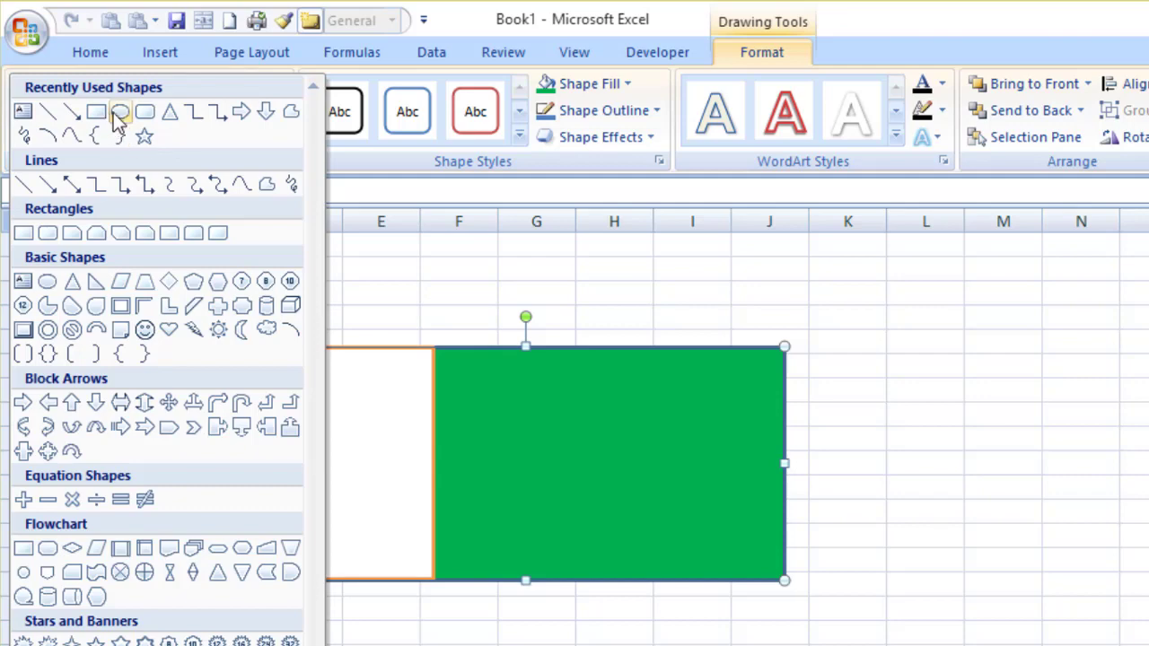
click(239, 340)
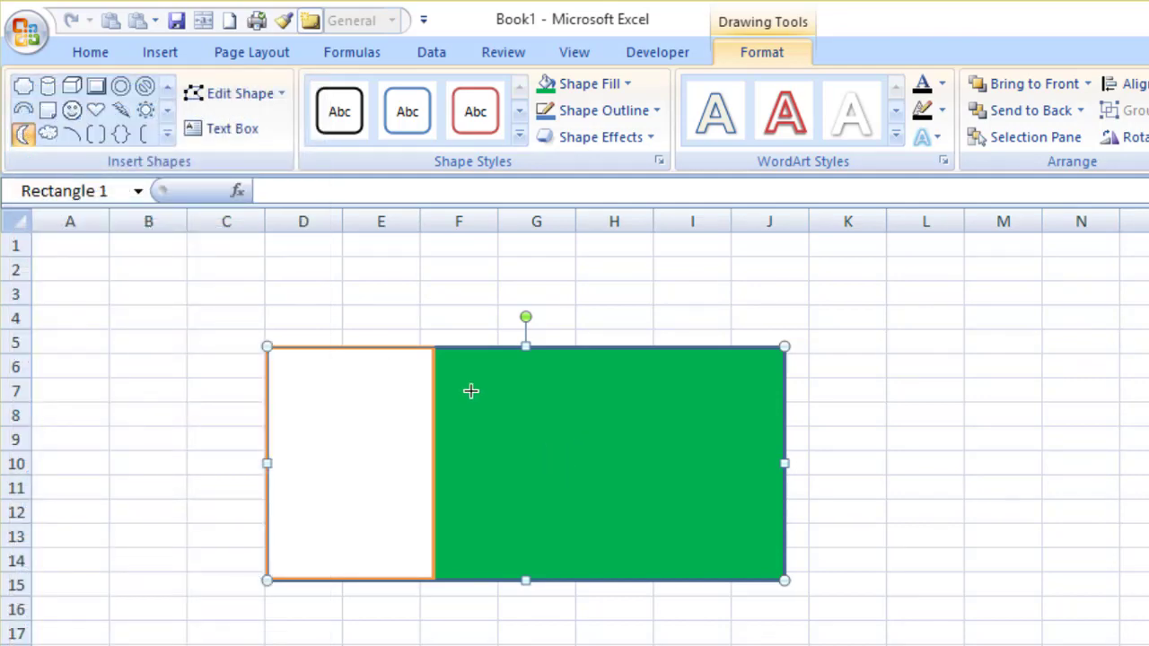
drag(470, 391, 556, 537)
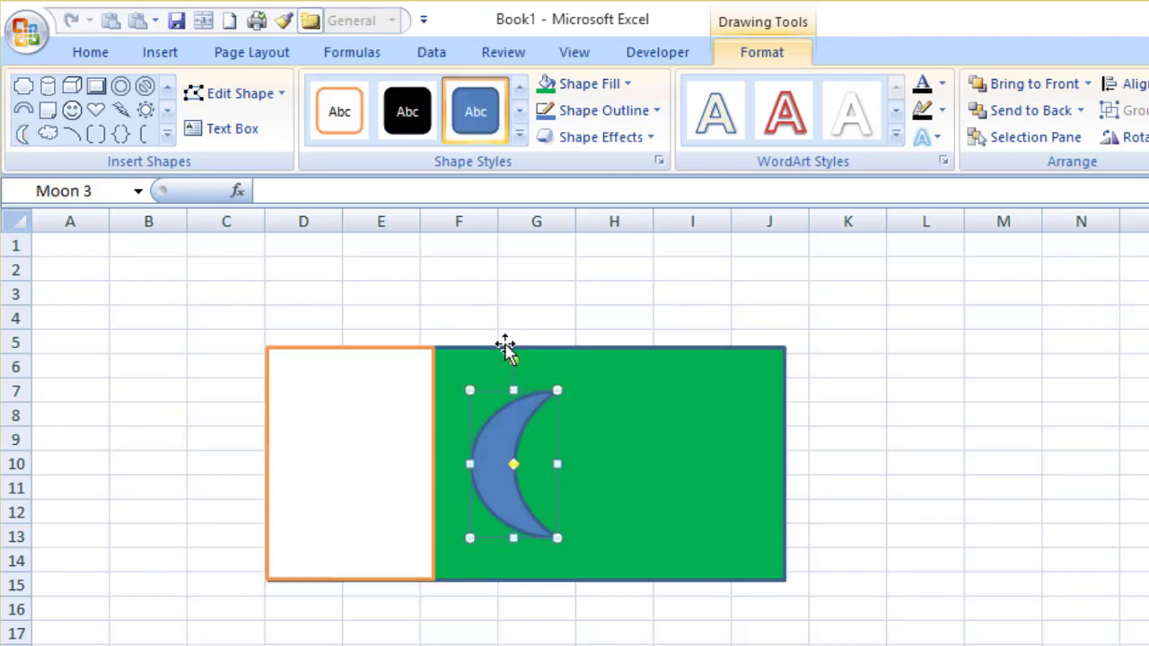
drag(510, 360, 456, 375)
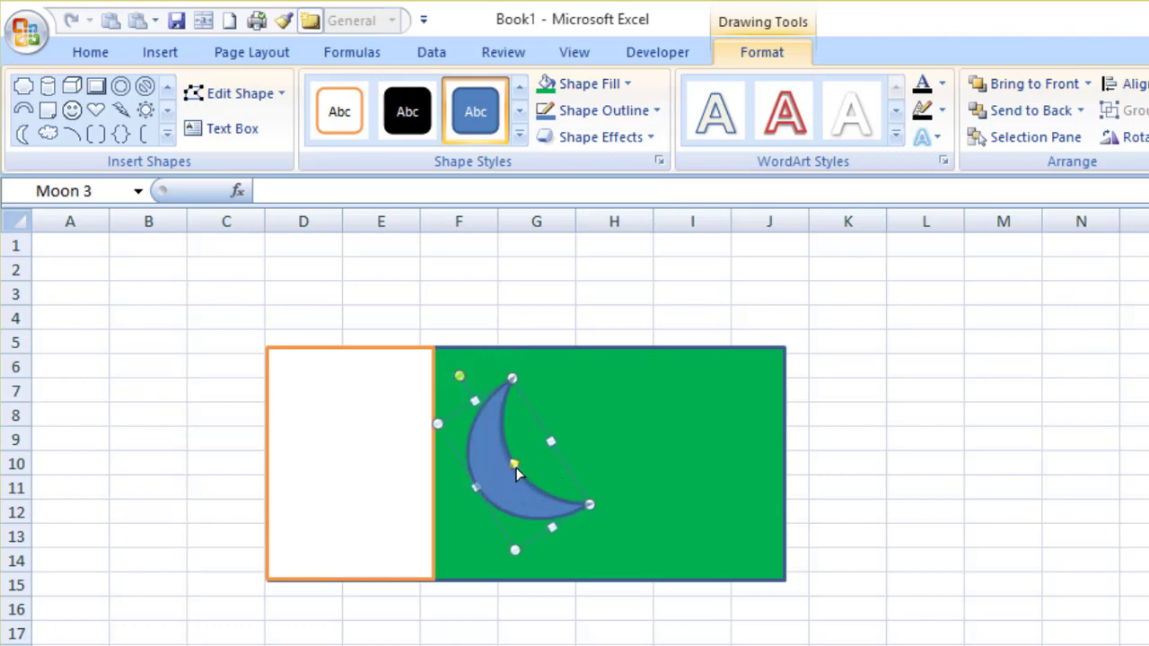
drag(516, 468, 579, 476)
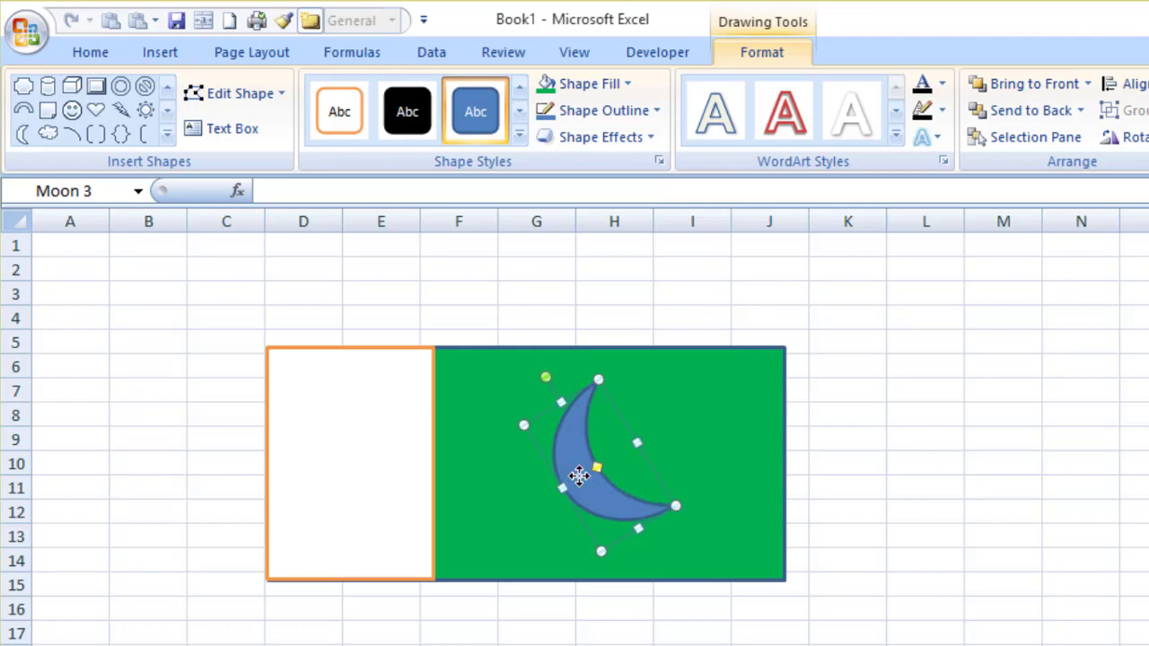
click(392, 371)
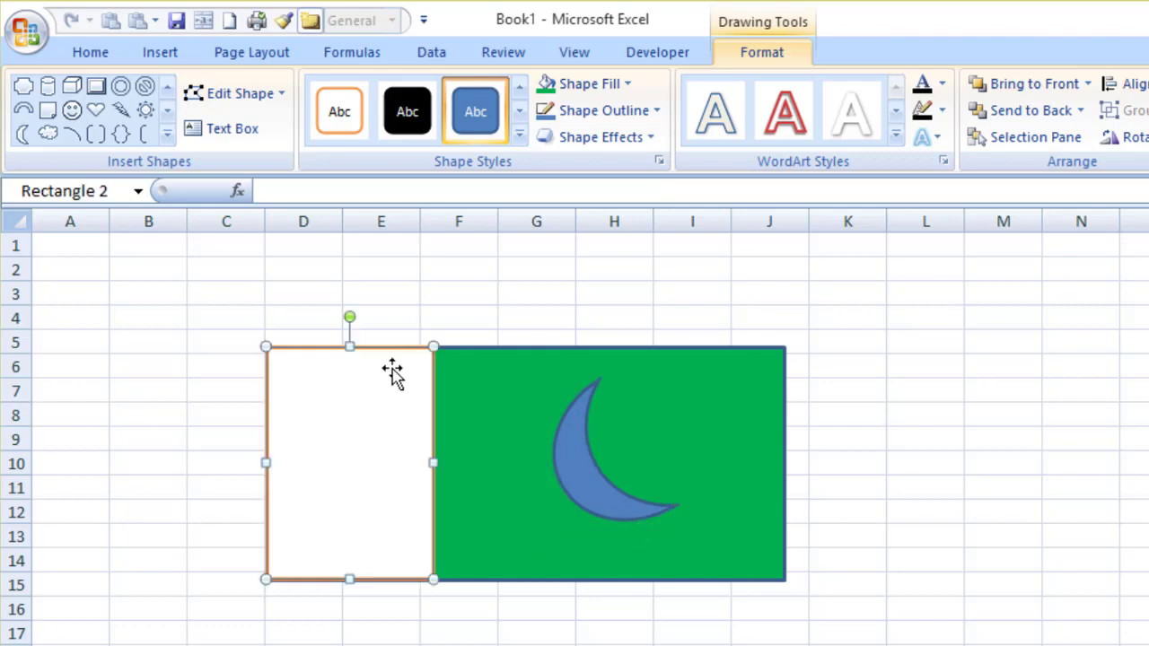
Step: Draw a 5-Point Star and place it beside the crescent in the green field's upper right
click(167, 134)
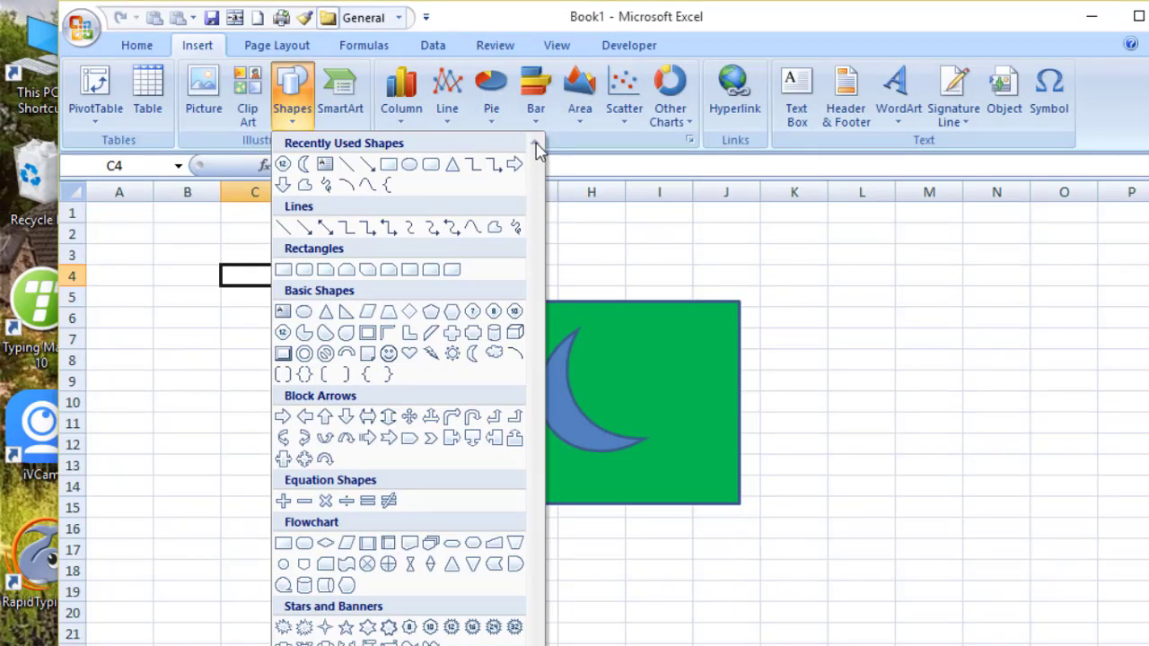
click(347, 628)
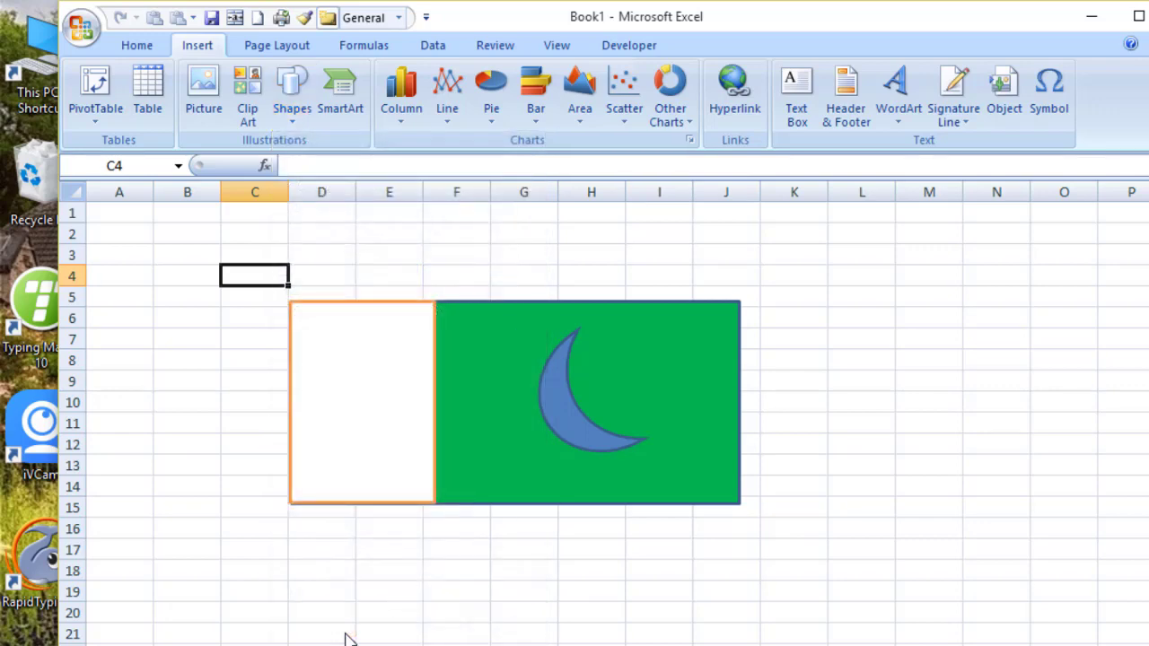
drag(621, 341, 705, 413)
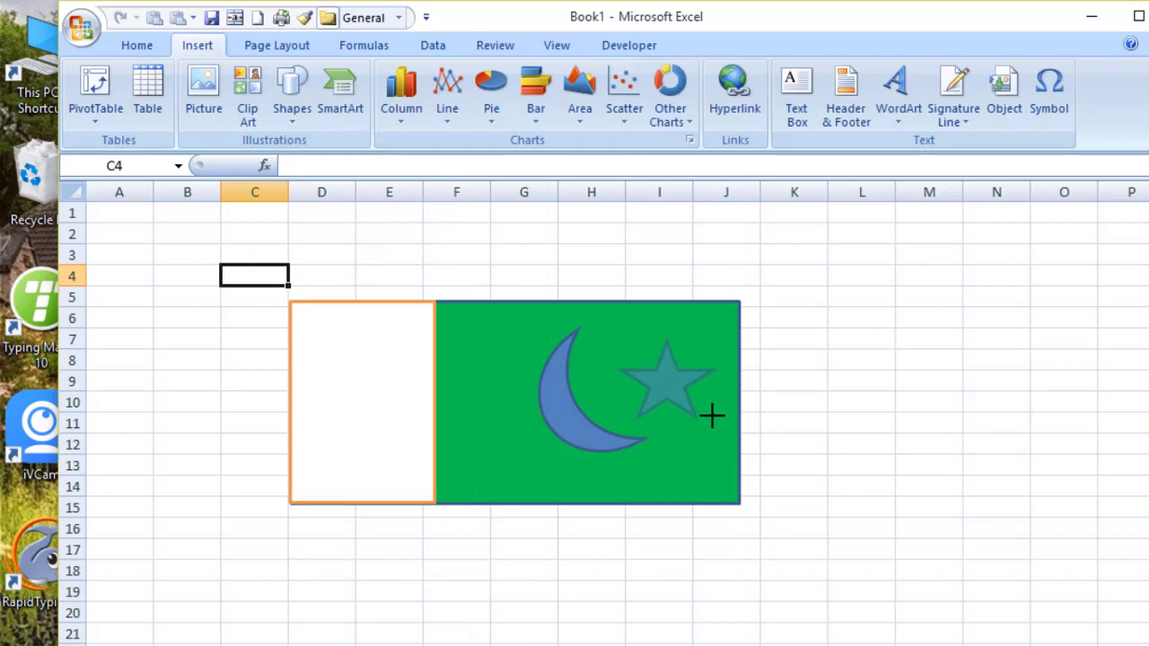
drag(710, 414, 719, 420)
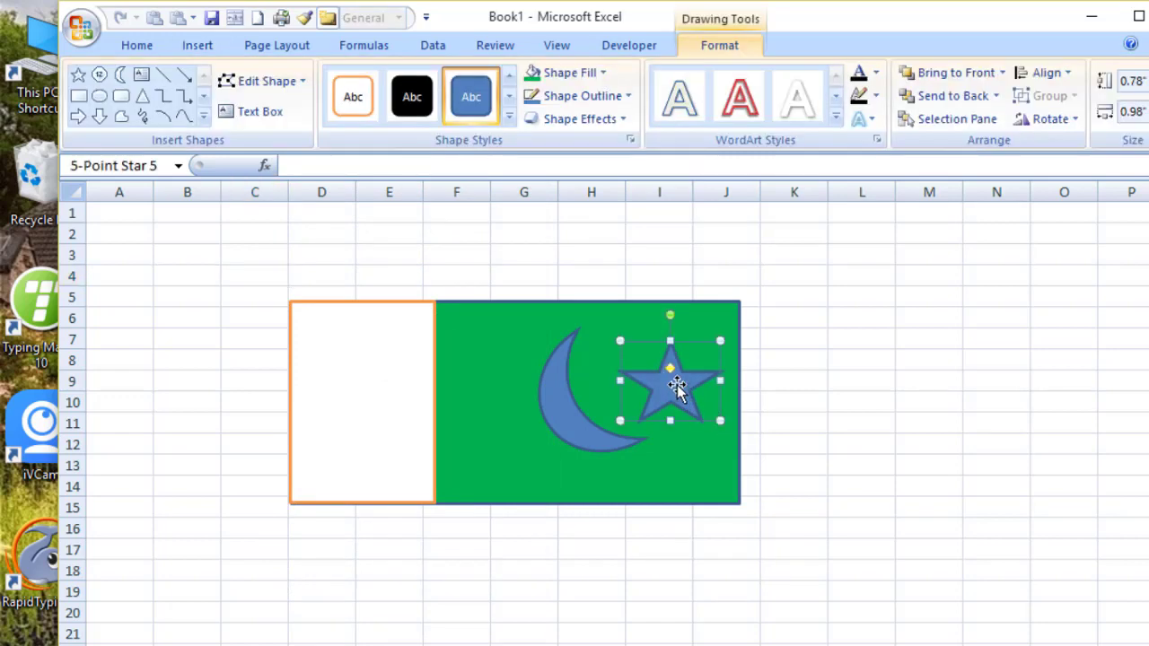
drag(676, 388, 661, 365)
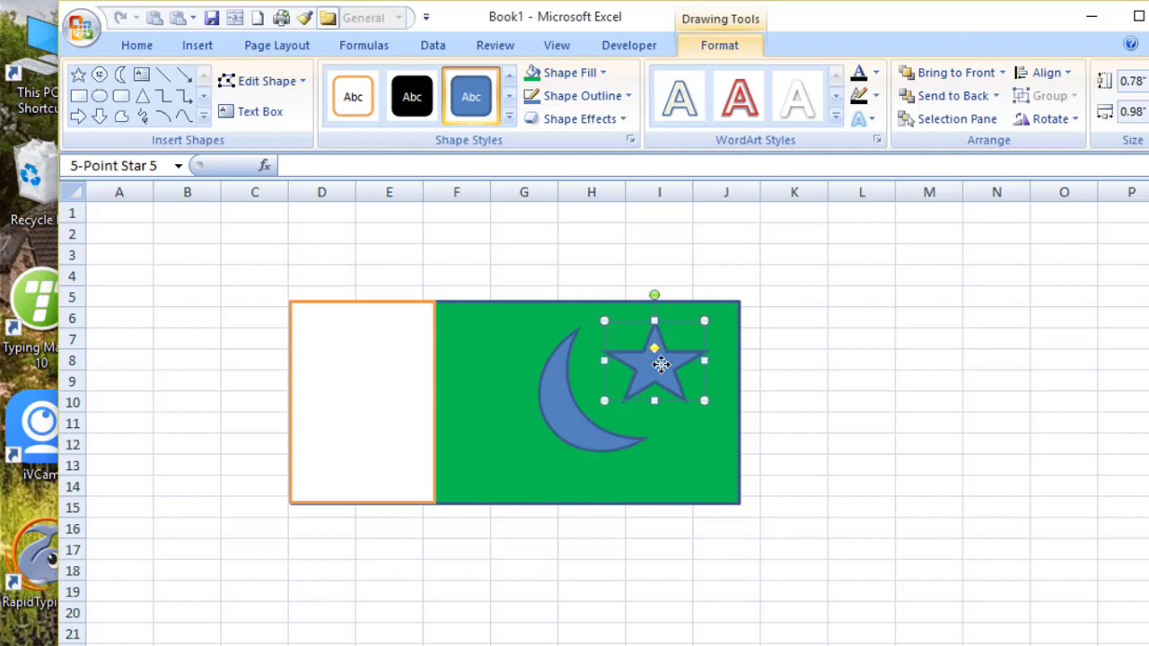
click(164, 347)
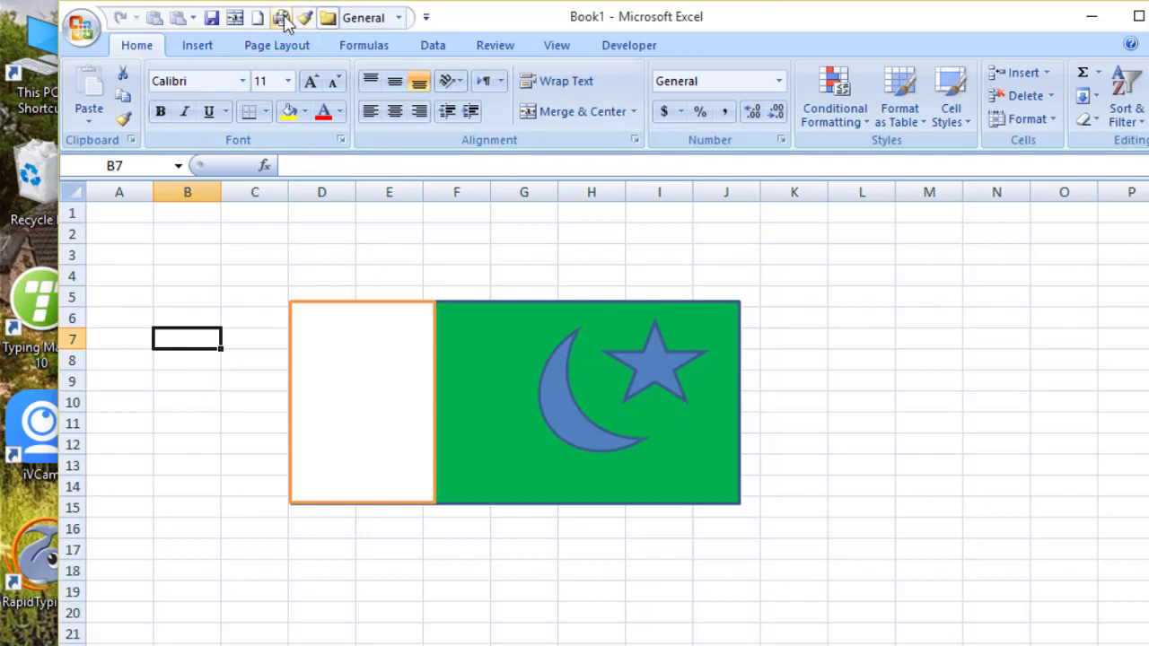
Step: Draw a thin vertical rectangle down the flag's left edge as a pole extending below it
click(199, 49)
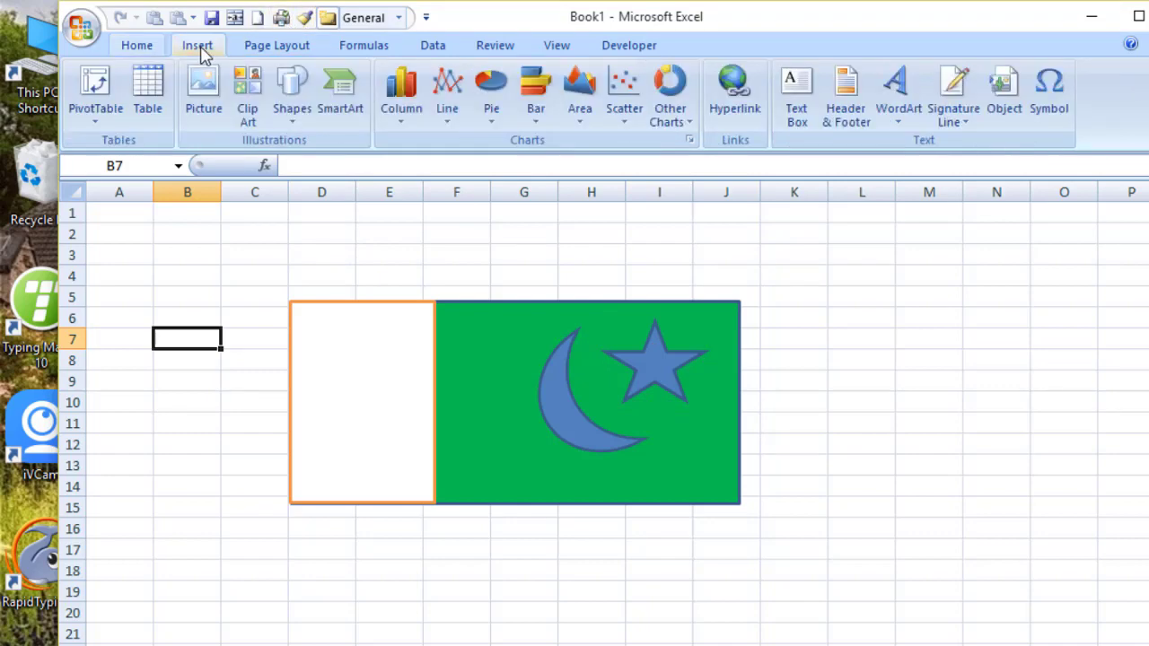
click(321, 112)
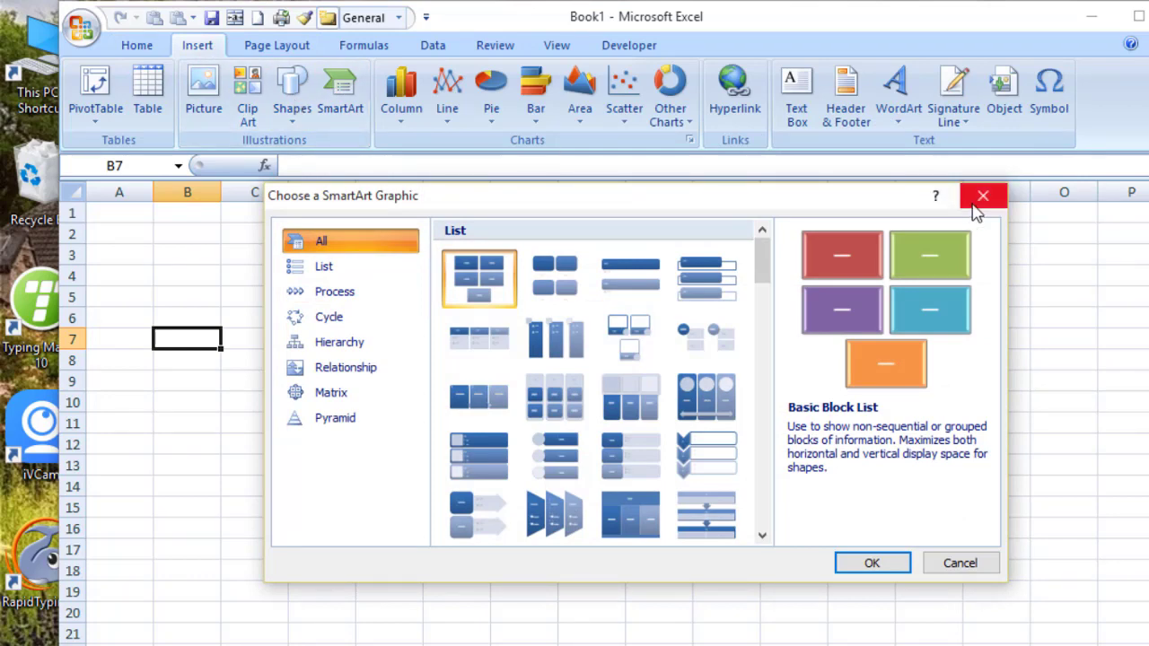
click(983, 196)
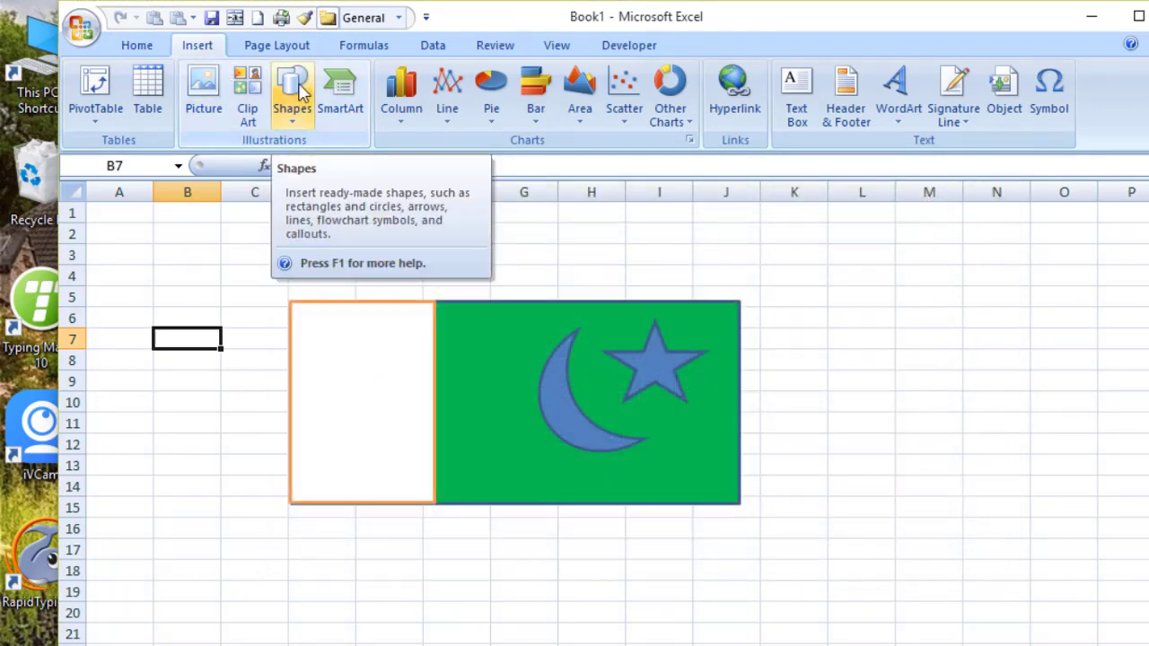
click(291, 90)
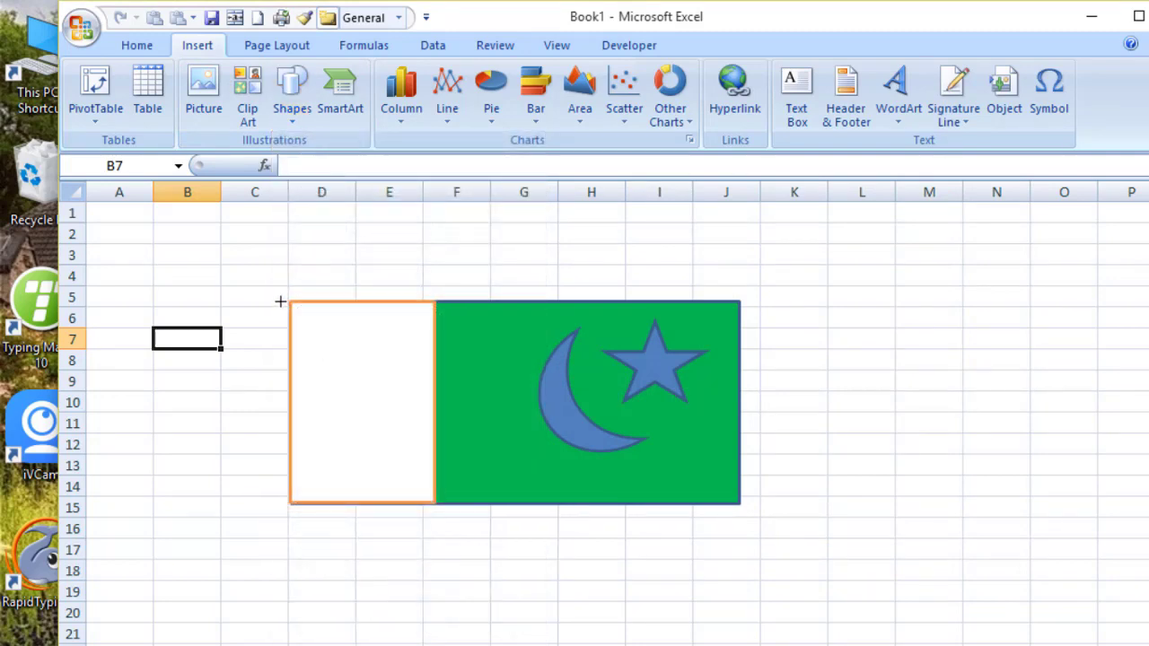
drag(302, 348, 305, 594)
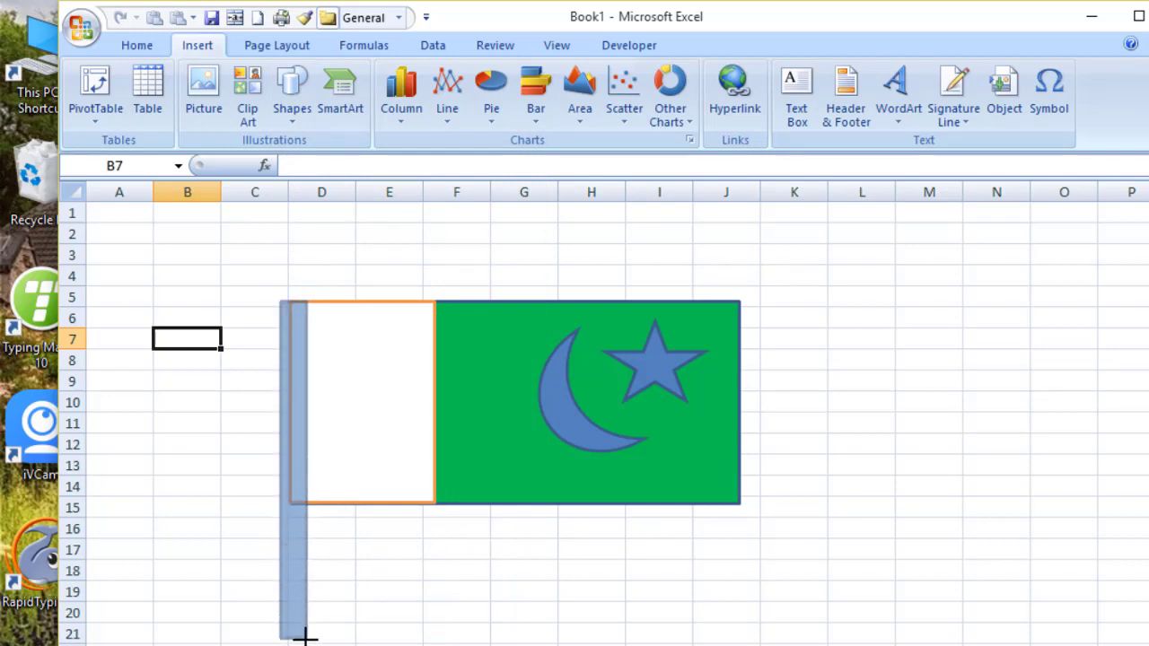
drag(305, 594, 287, 645)
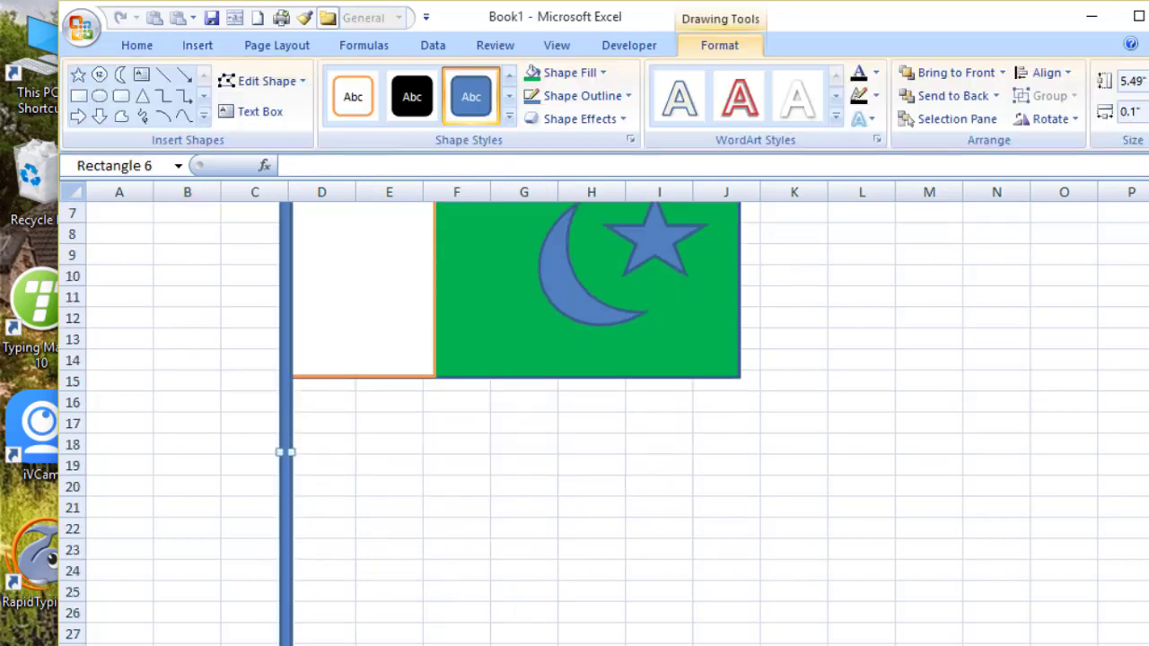
click(426, 457)
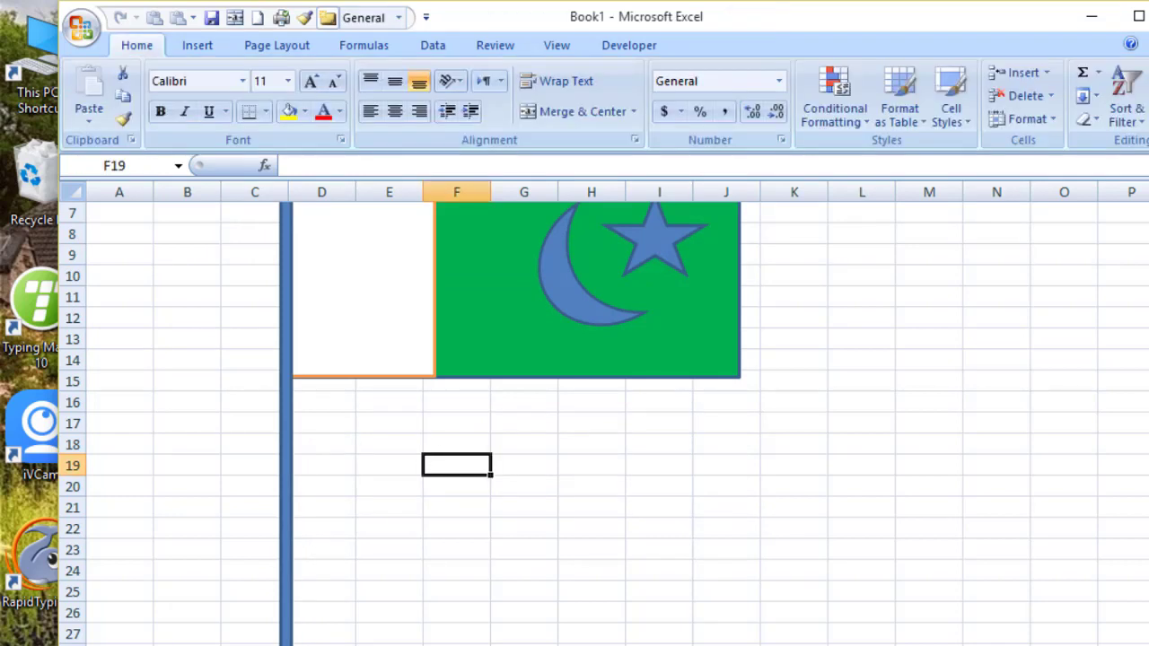
scroll(574, 403, up, 2)
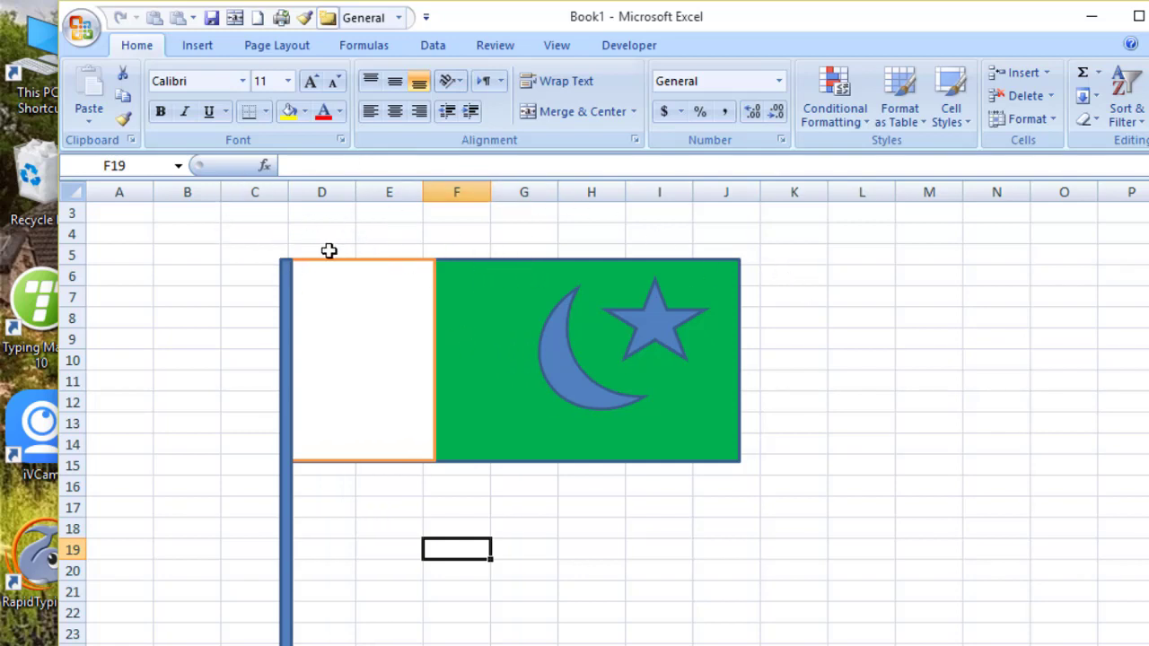
drag(267, 243, 747, 642)
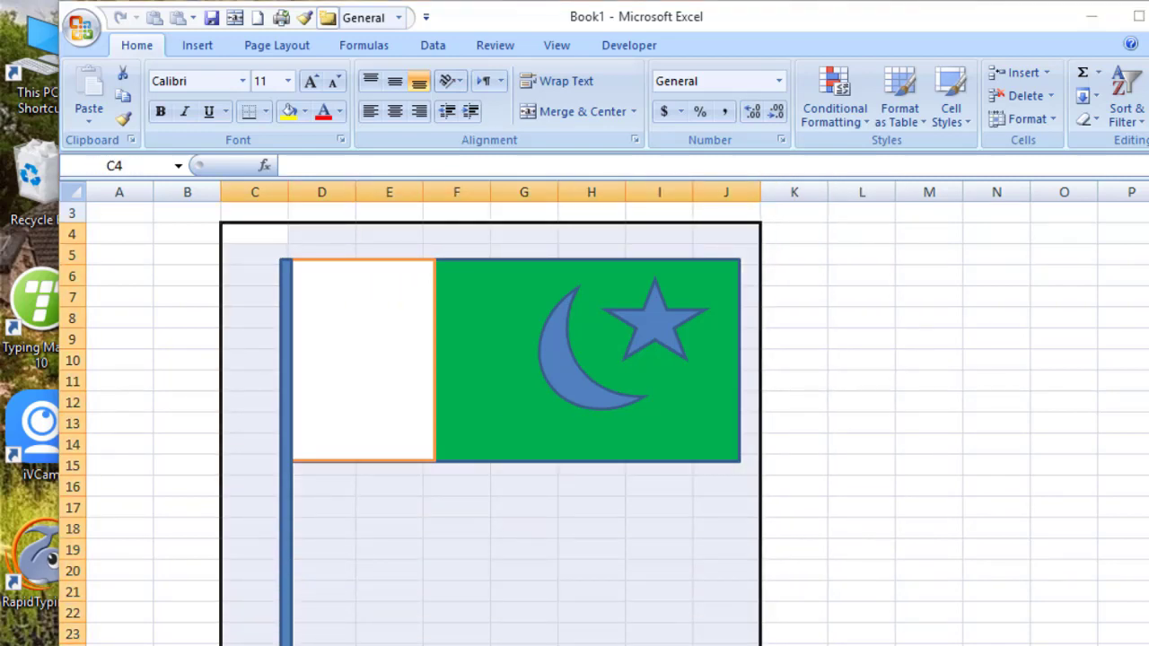
key(F5)
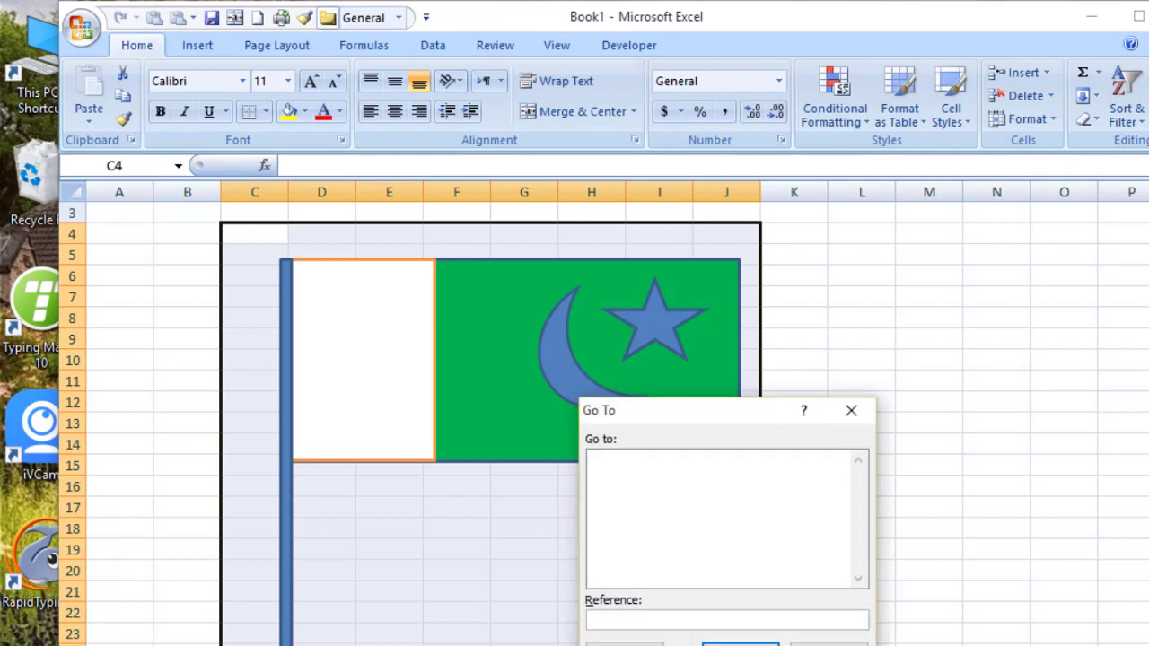
click(740, 644)
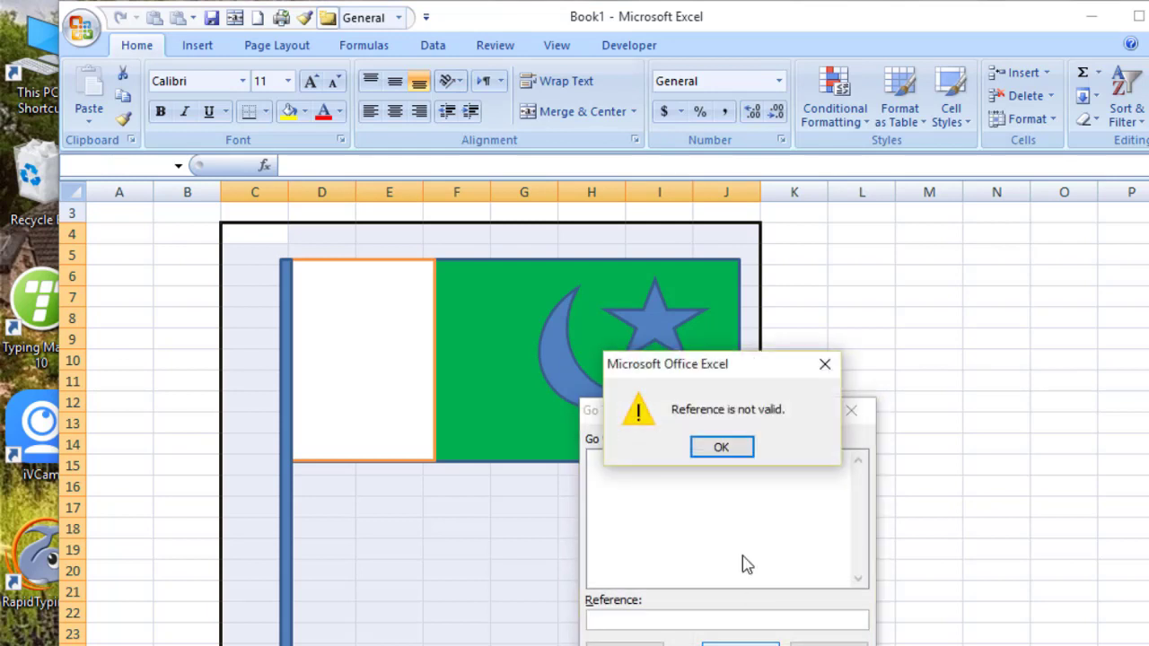
click(726, 453)
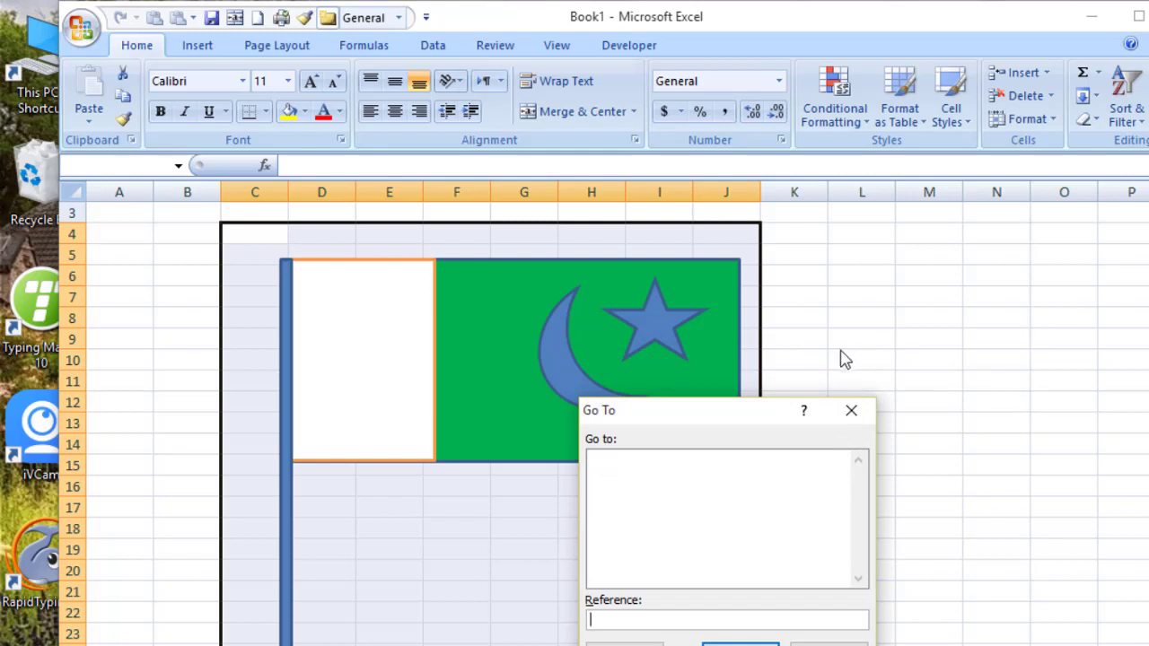
click(850, 410)
click(923, 341)
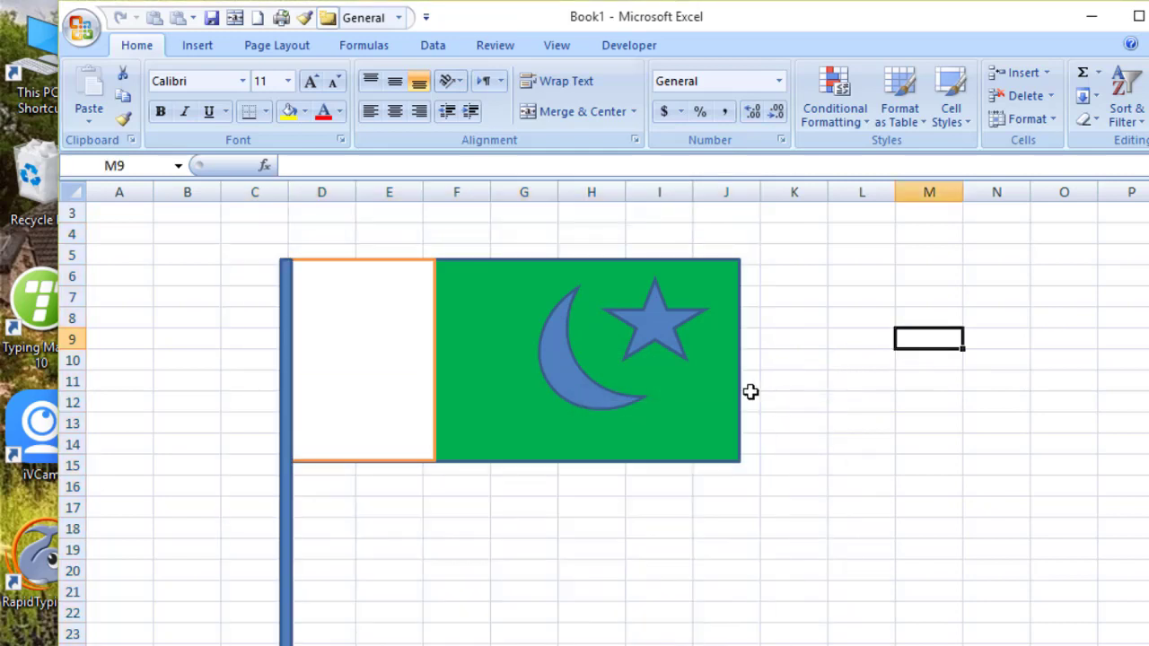
drag(549, 444, 547, 443)
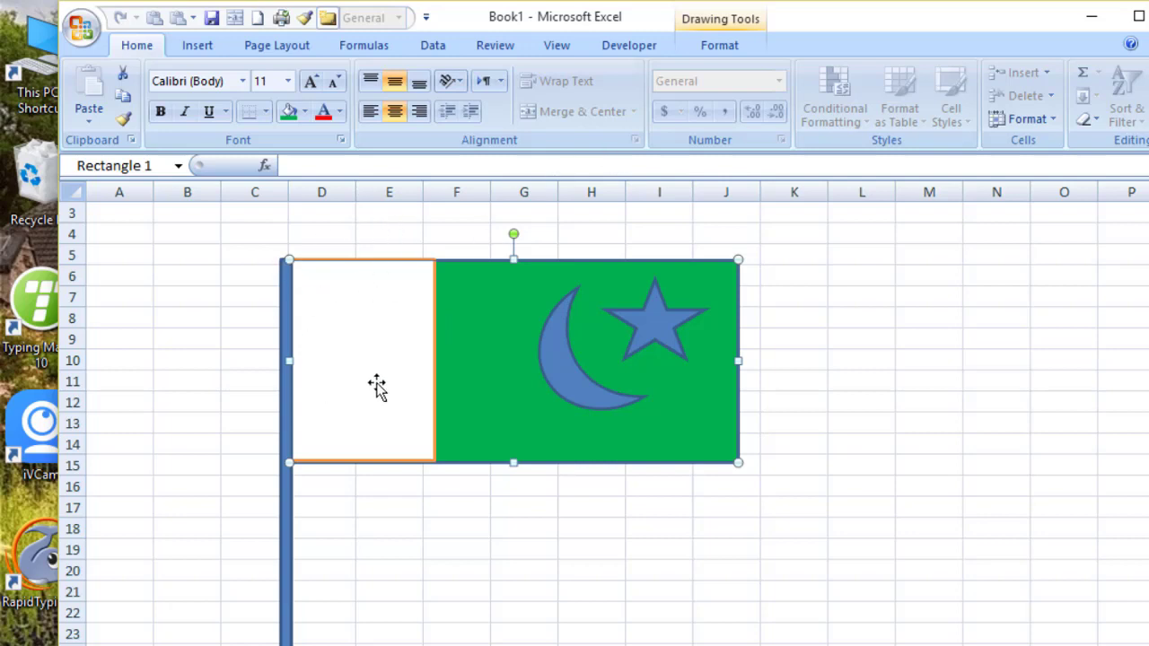
click(367, 332)
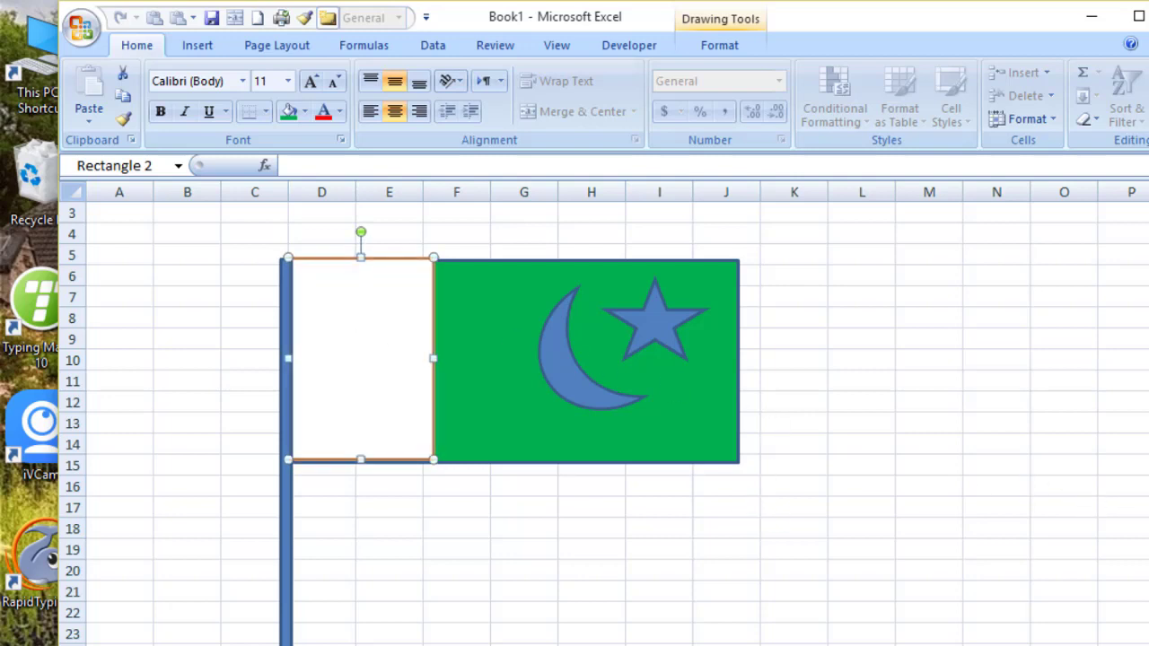
click(1147, 507)
drag(1147, 500, 1147, 516)
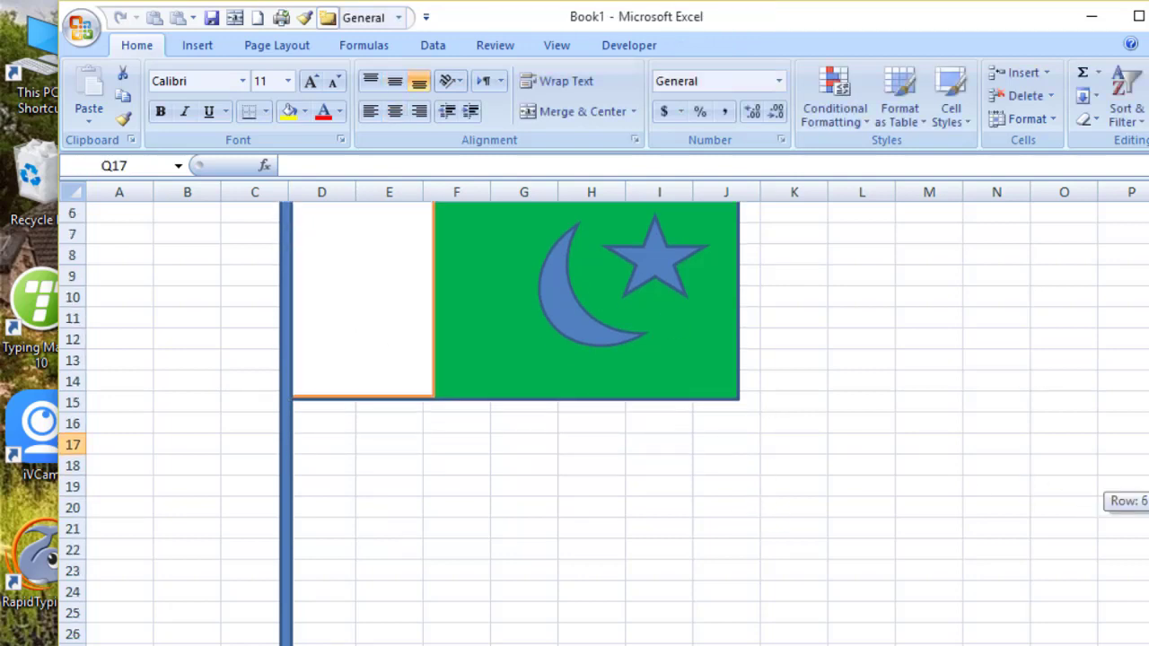
Step: Draw a large rectangle below the flag spanning roughly columns D–K, rows 17–30
click(205, 46)
click(285, 105)
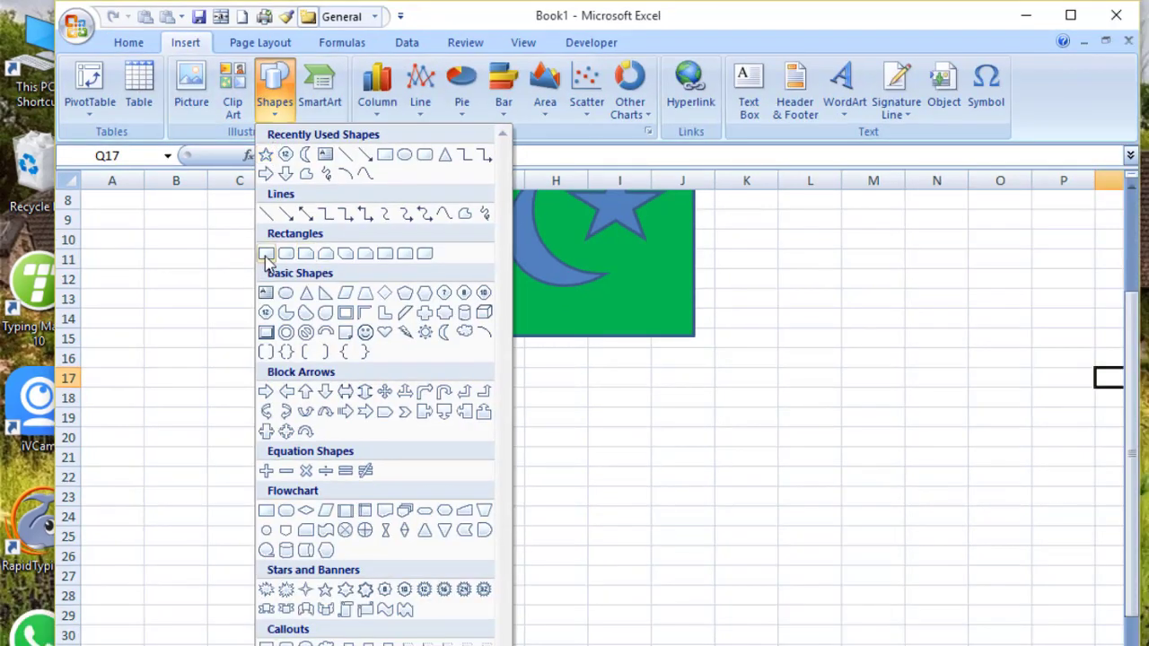
click(267, 255)
mouse_move(382, 375)
mouse_down()
mouse_move(762, 585)
mouse_move(813, 628)
mouse_up()
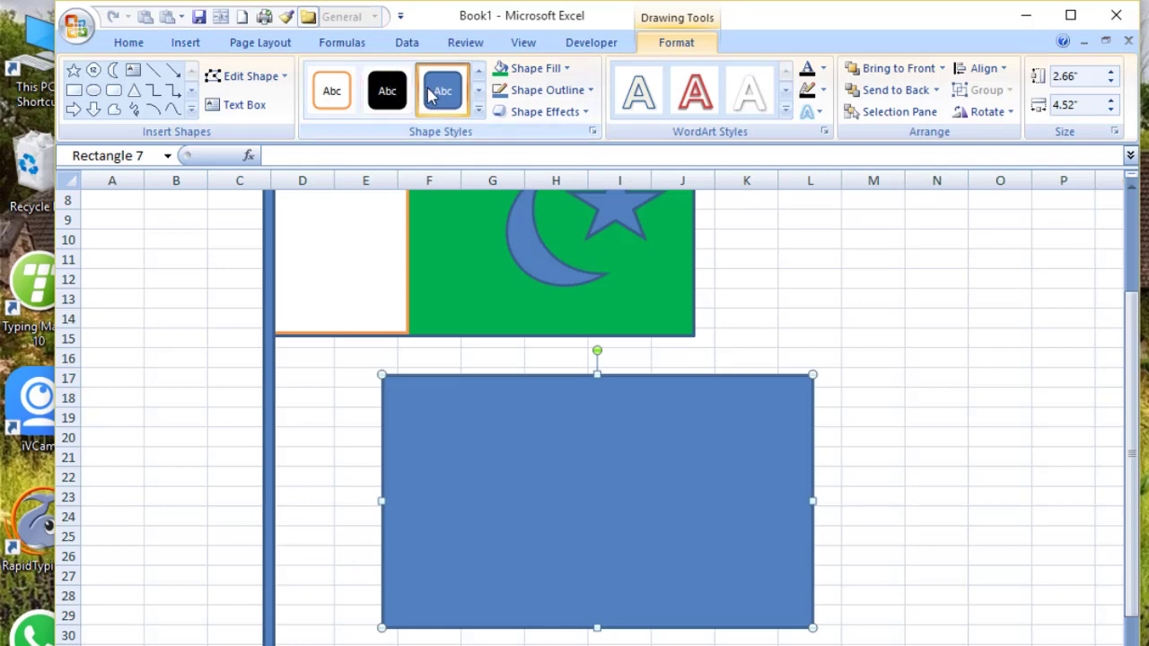
Step: Apply the solid red Shape Style to the lower rectangle
click(478, 111)
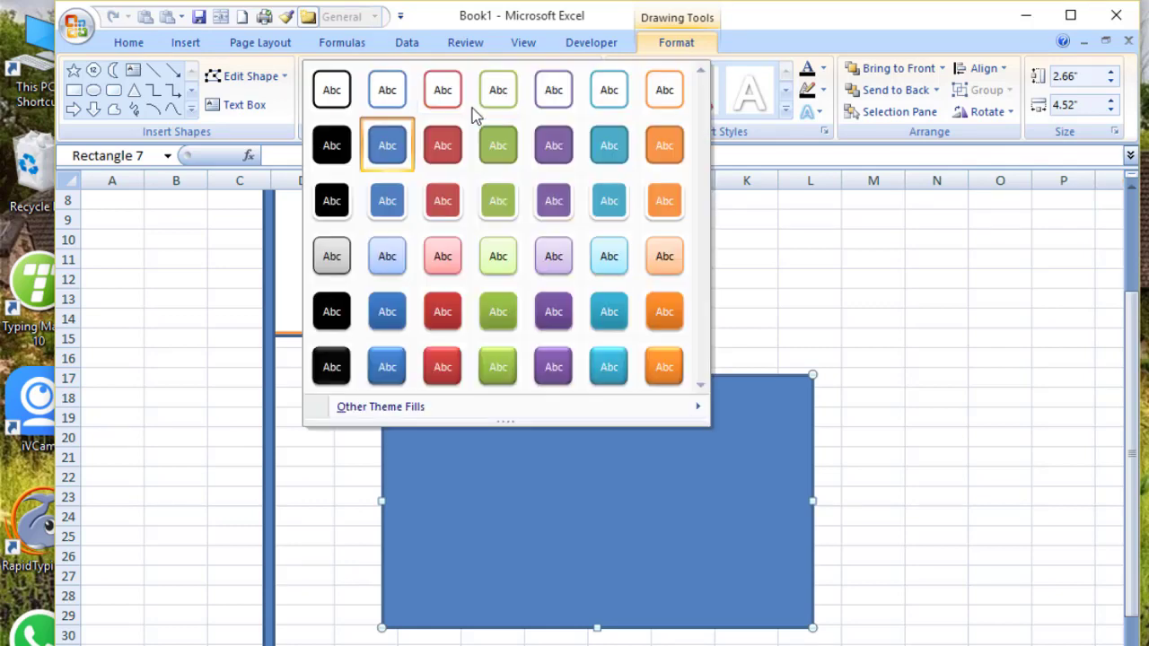
click(440, 205)
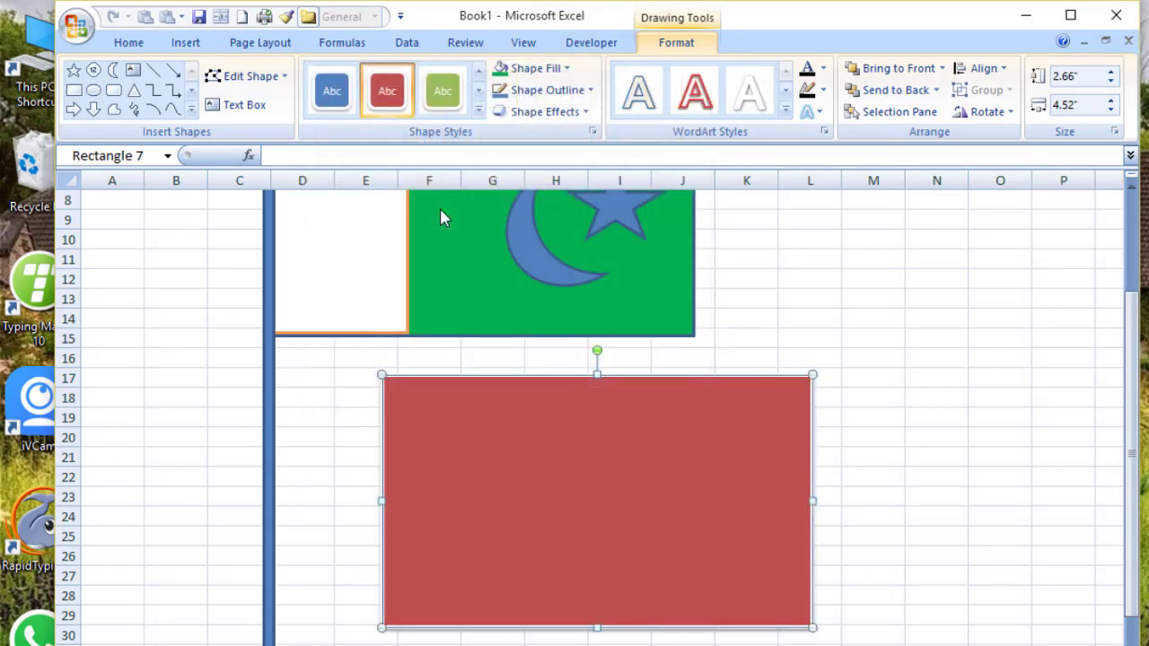
click(550, 68)
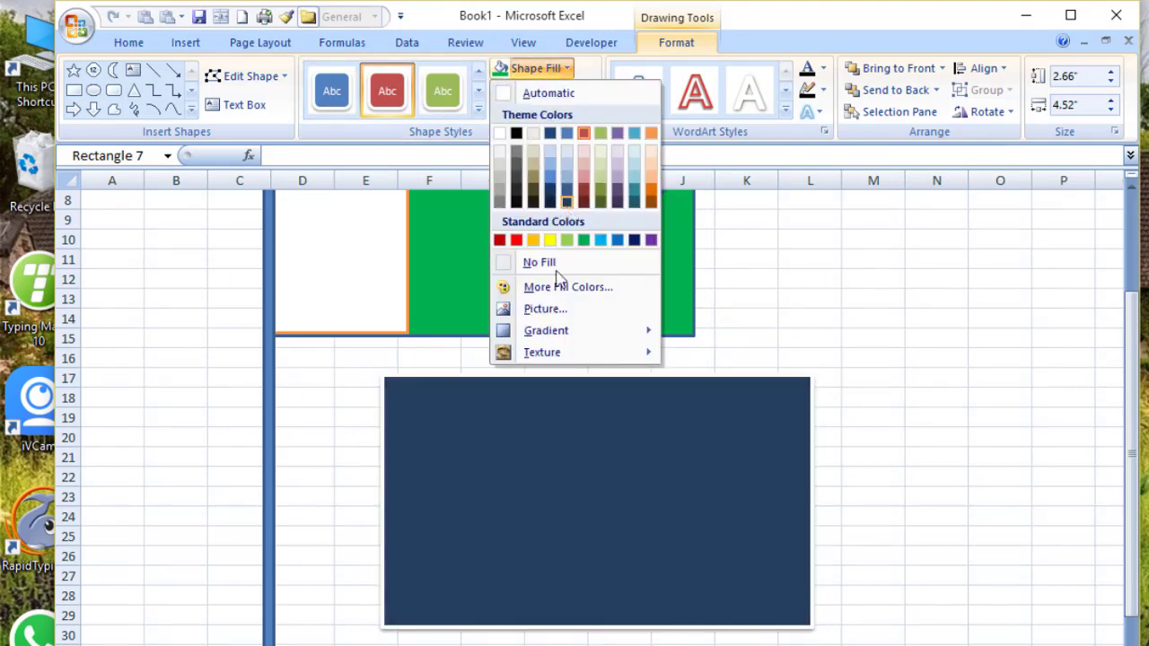
mouse_move(552, 333)
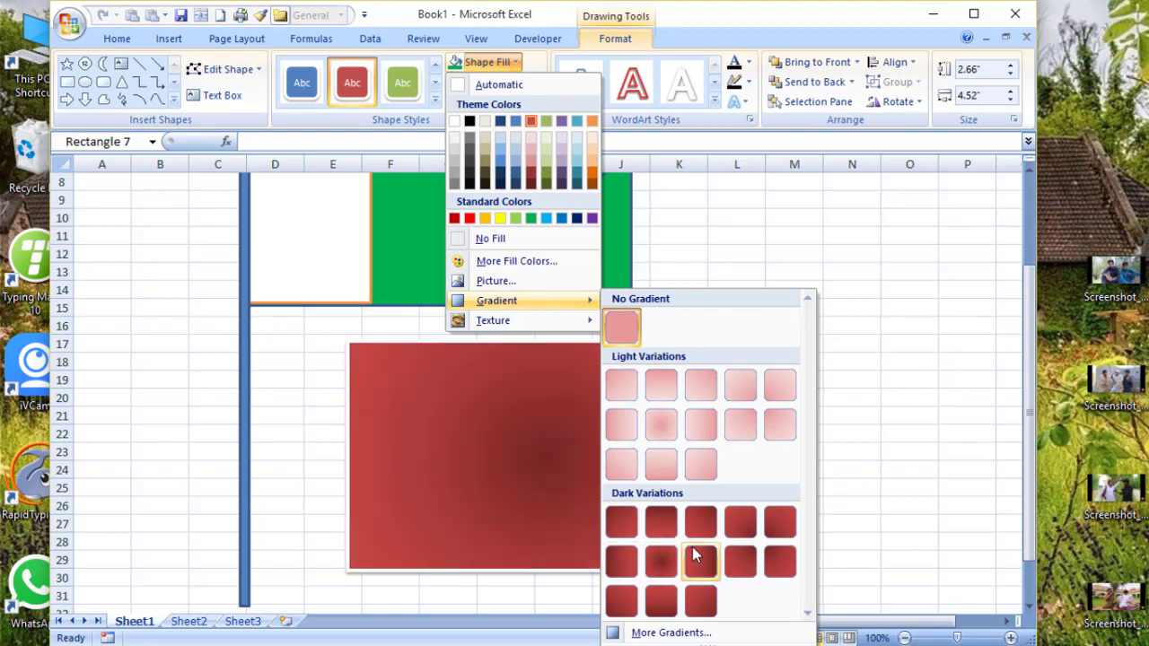
Step: In Format Shape, change the lower rectangle's fill to light blue at 29% transparency
click(653, 635)
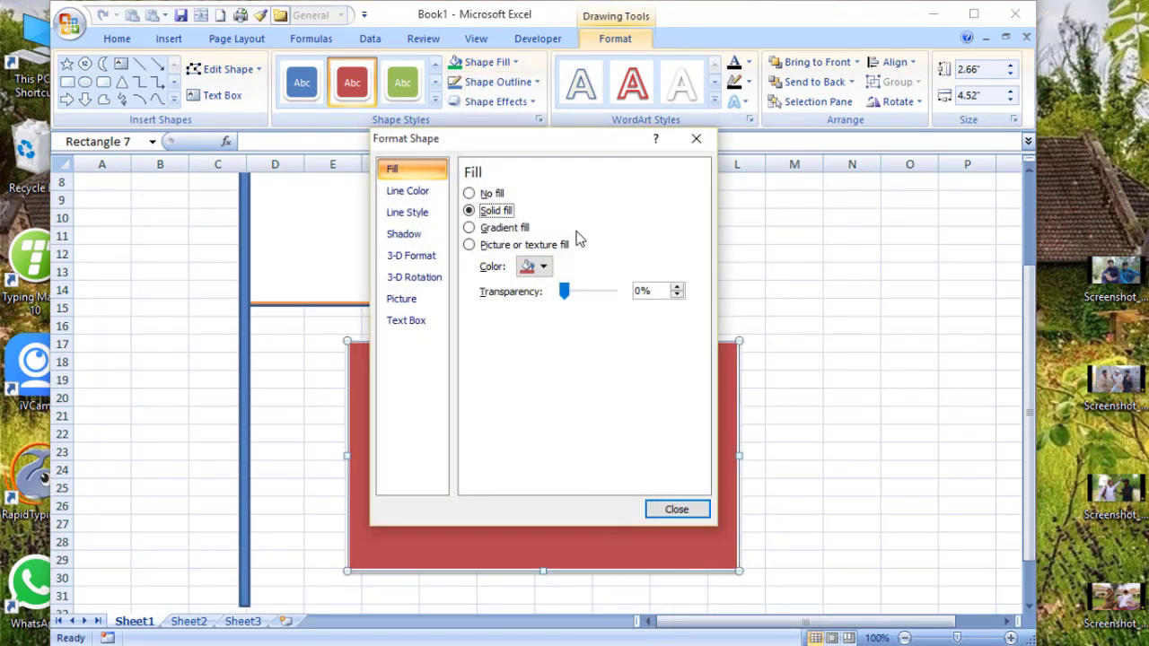
click(544, 267)
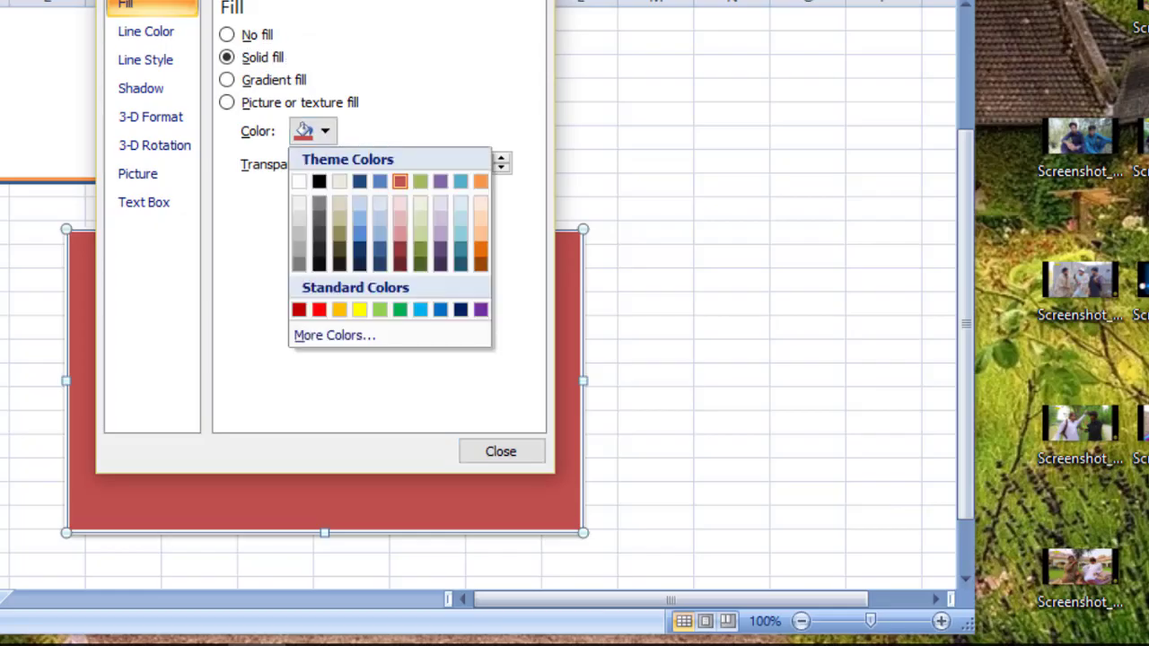
drag(309, 0, 597, 4)
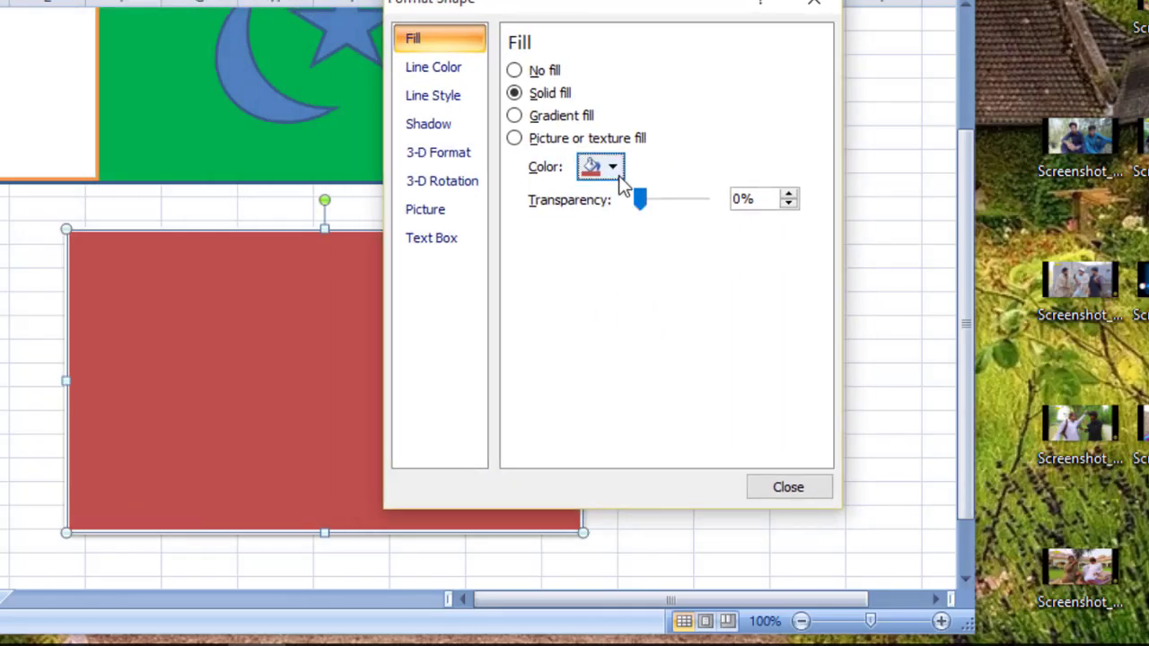
click(617, 169)
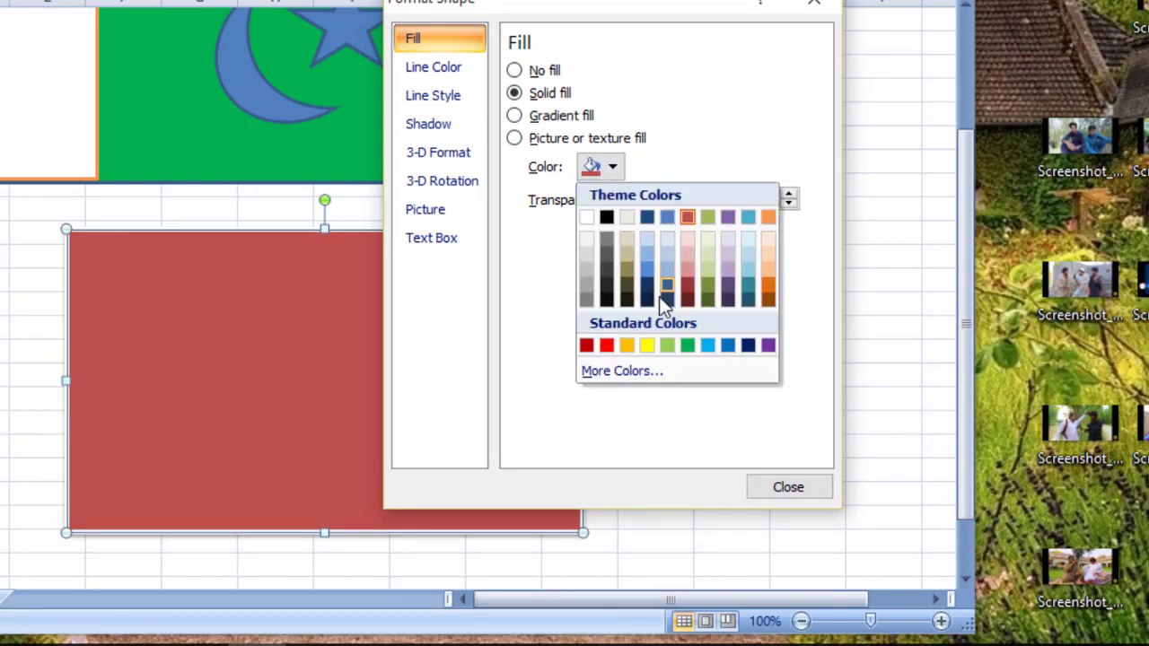
click(708, 347)
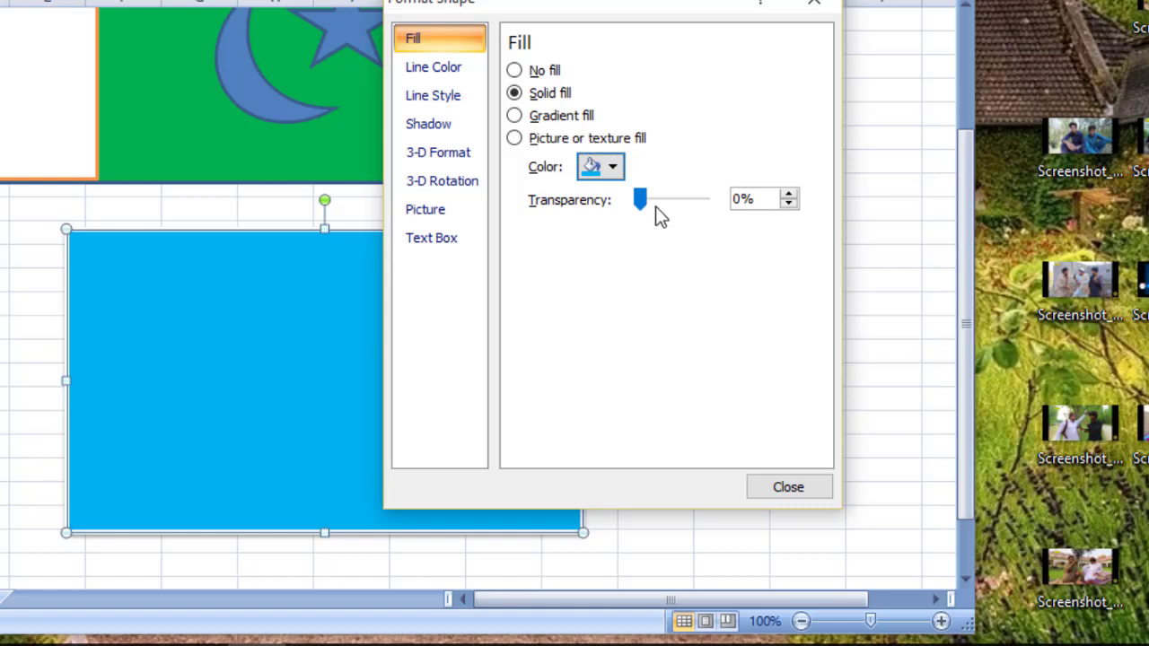
mouse_move(644, 200)
mouse_down()
mouse_move(753, 205)
mouse_move(659, 203)
mouse_up()
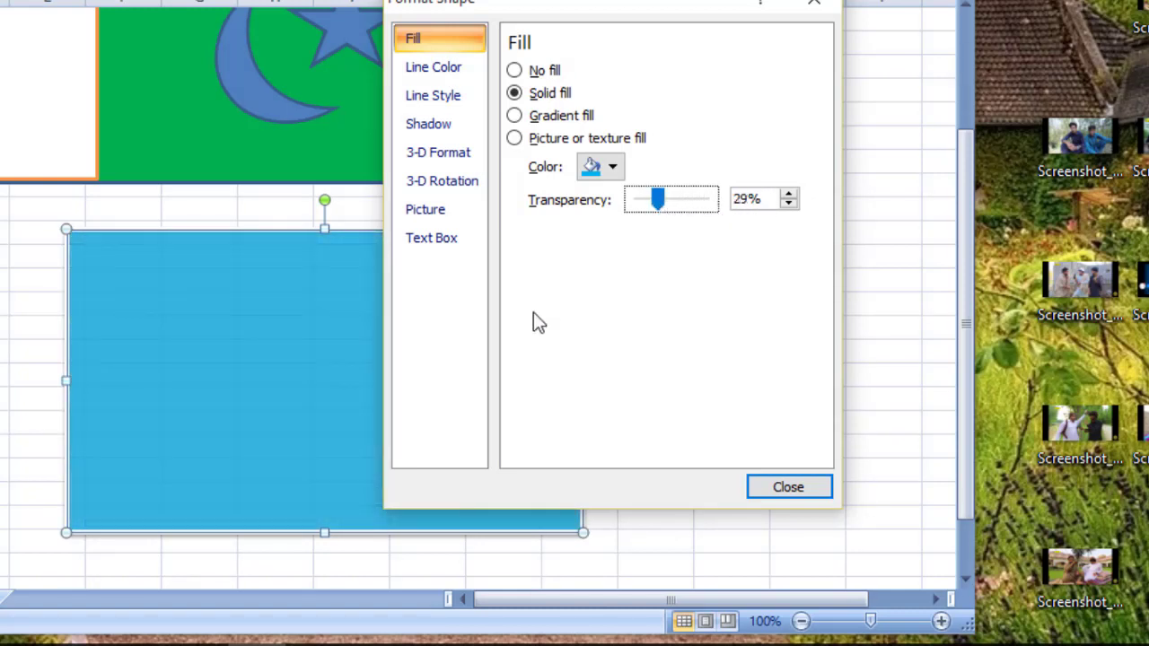
Step: Close Format Shape and add a text box reading 'fgkhyuytdeuloy6' inside the blue rectangle
click(812, 7)
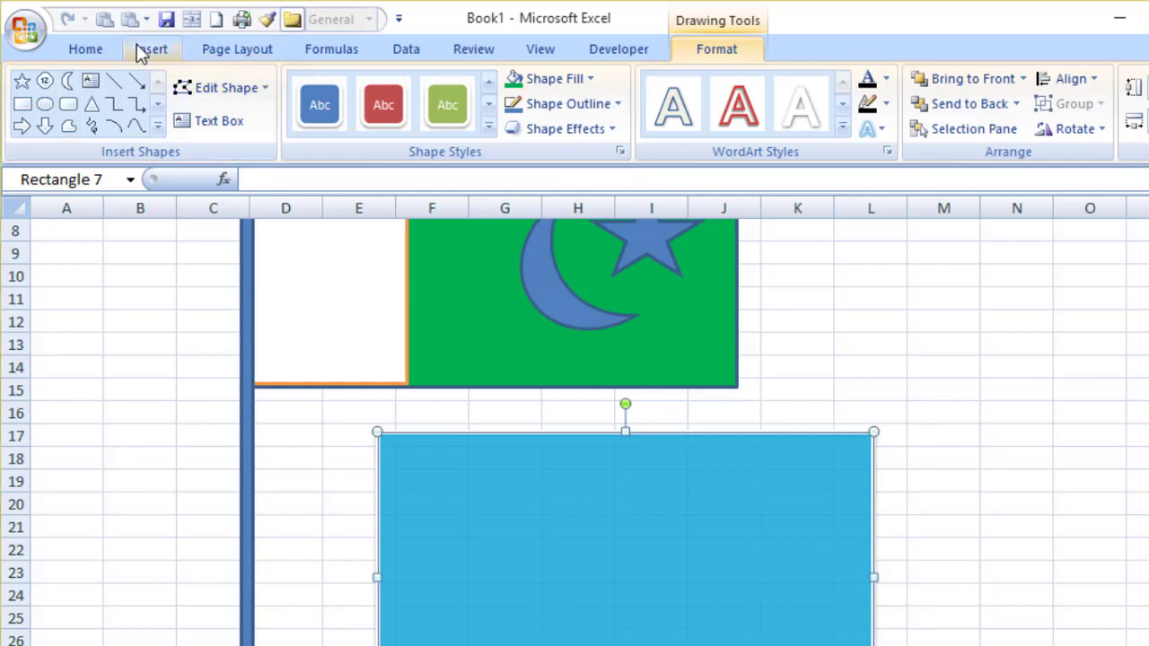
click(83, 56)
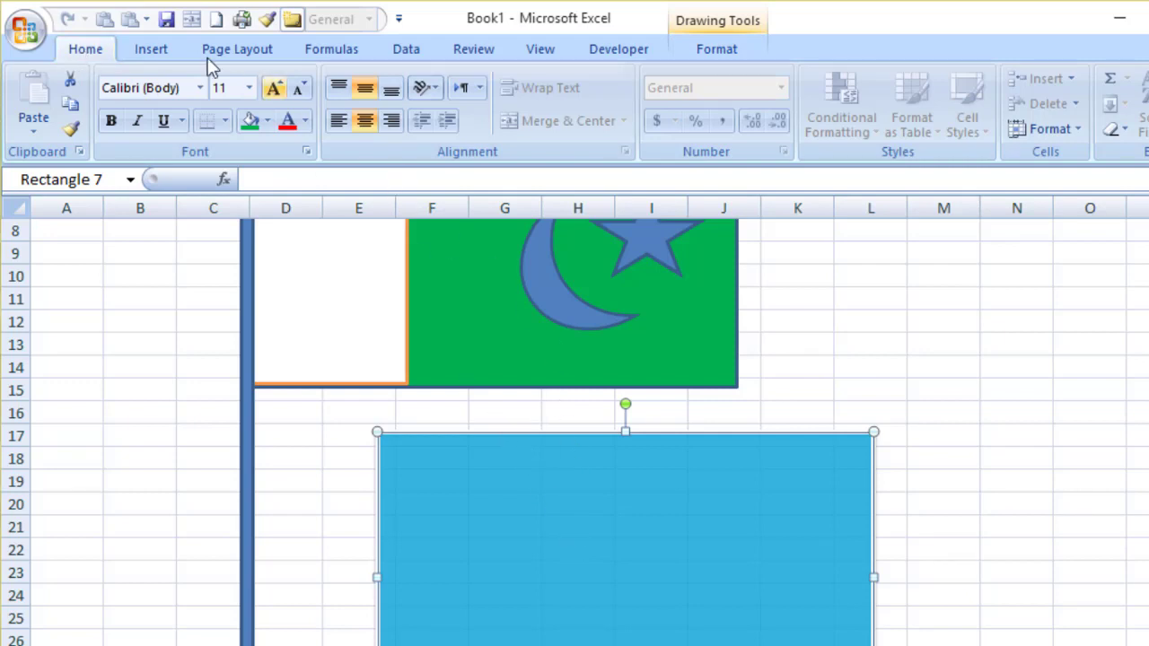
click(137, 52)
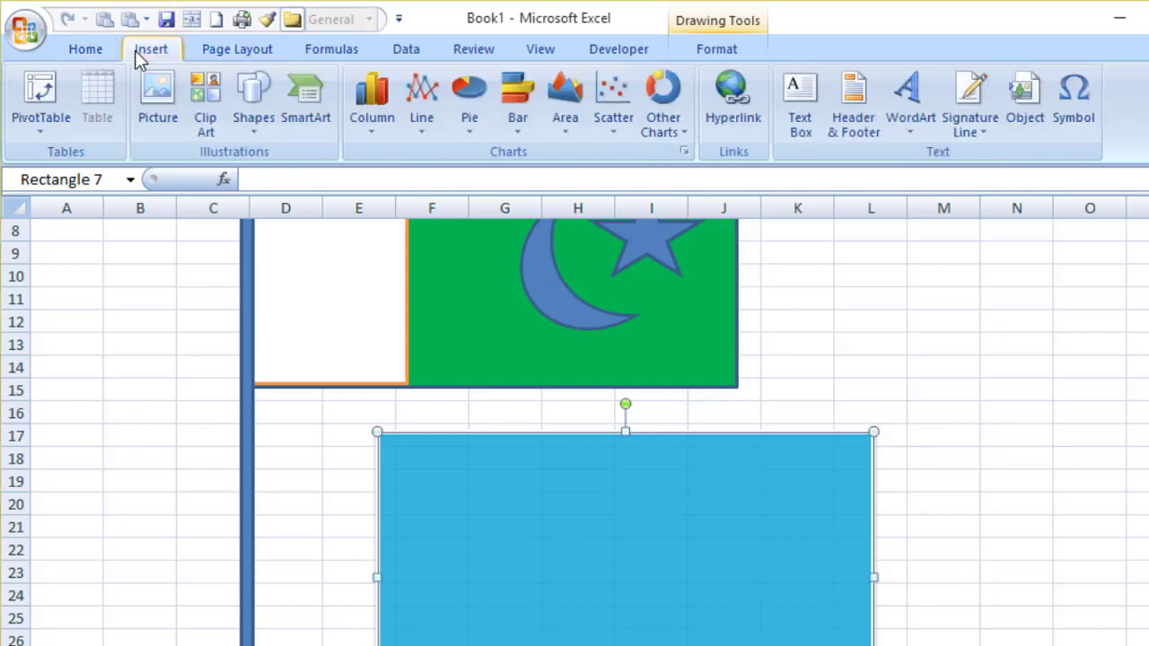
click(797, 122)
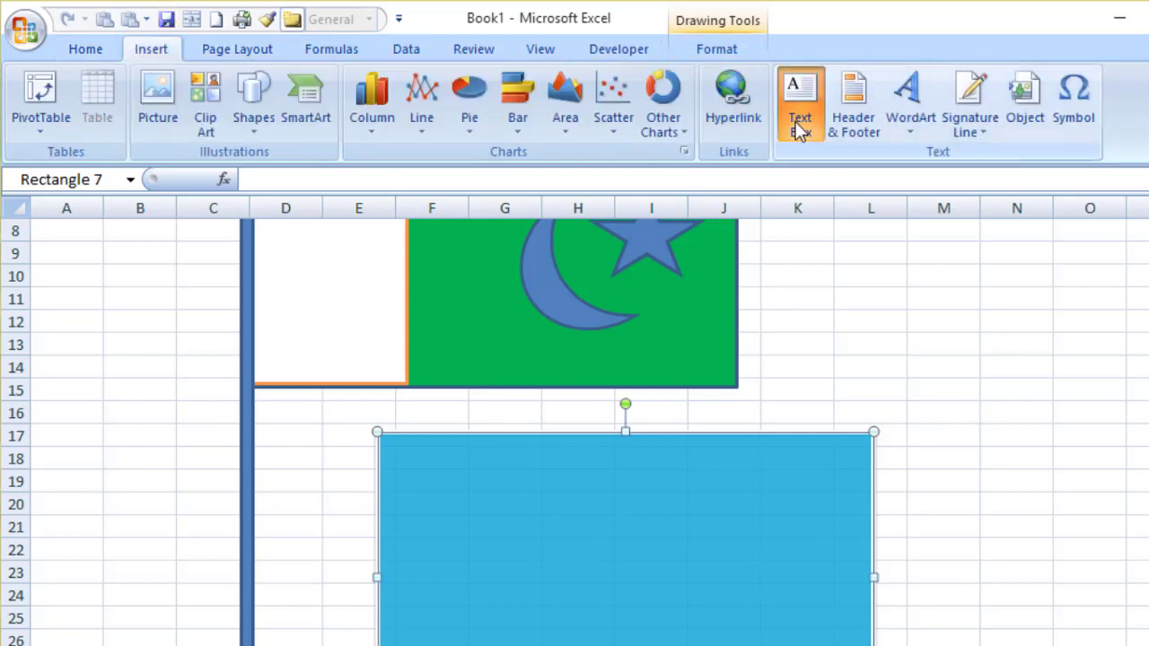
click(505, 489)
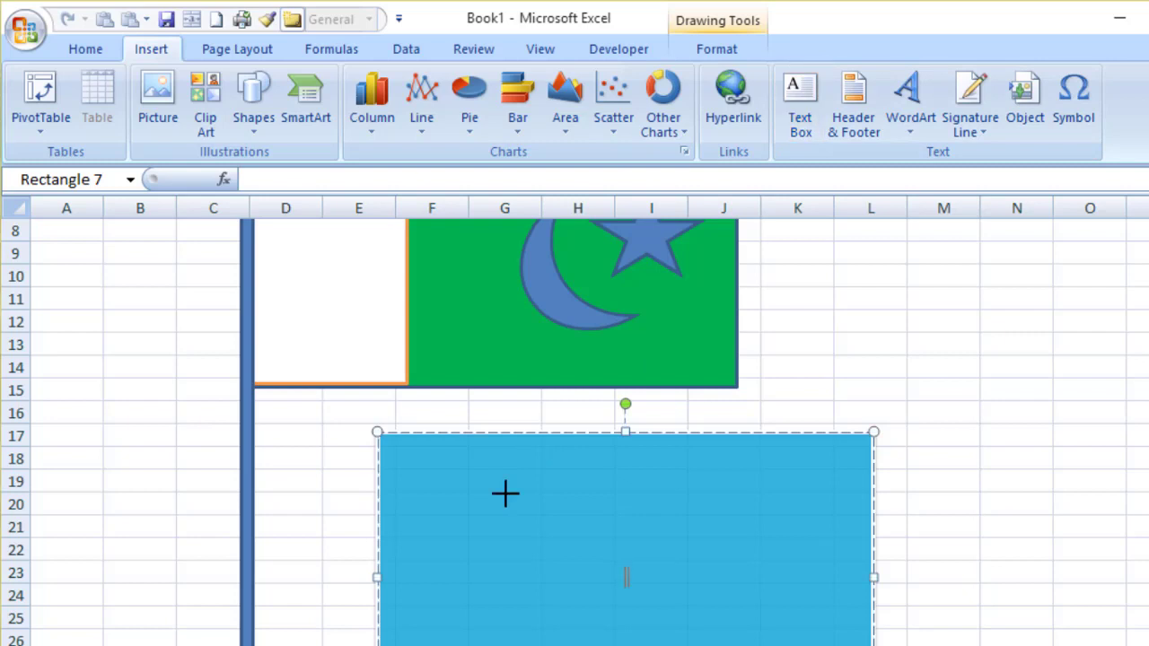
text(ytdeuloy6)
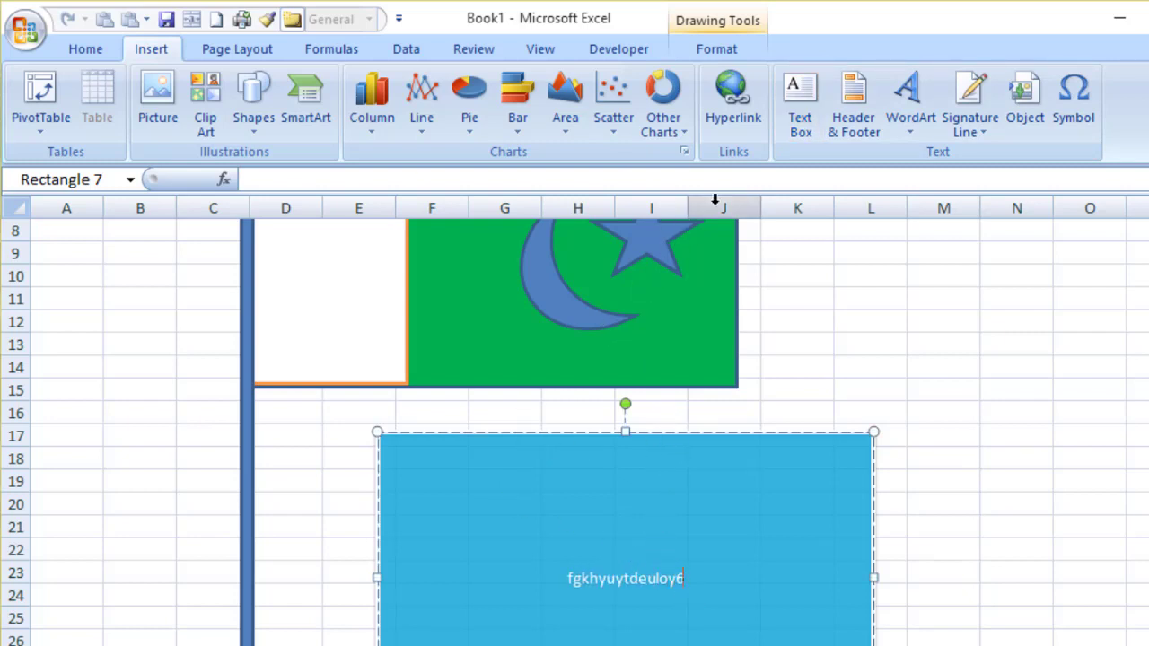
click(912, 89)
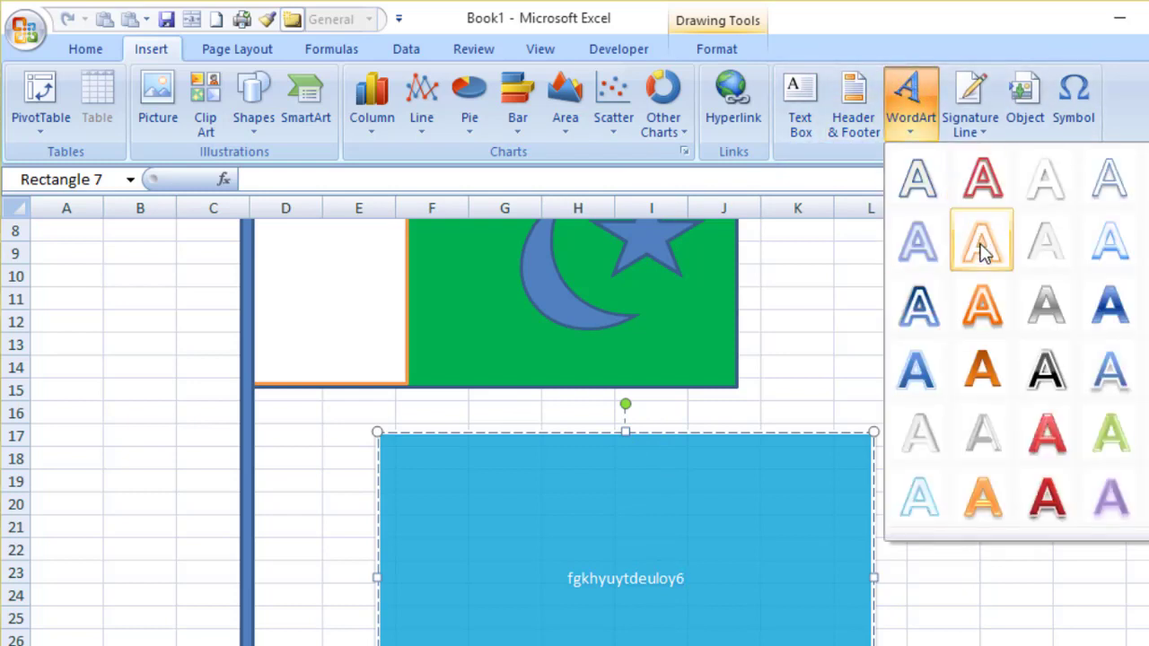
Step: Insert an orange-outline WordArt and apply a red WordArt style to the rectangle's small text
click(984, 256)
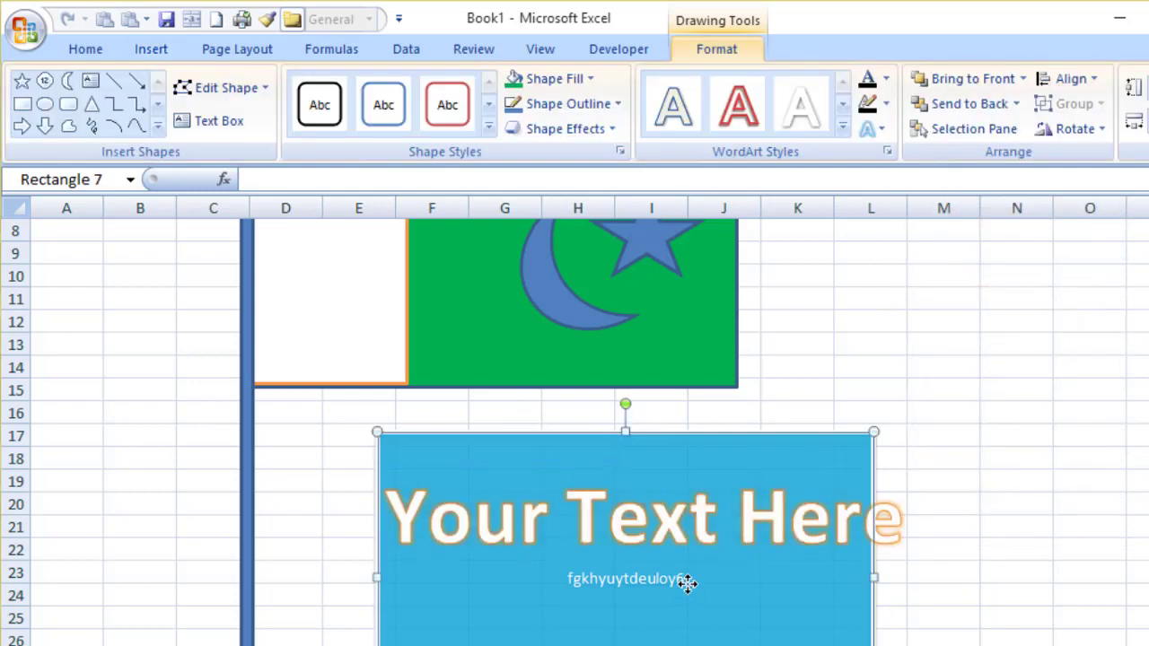
drag(695, 579, 697, 575)
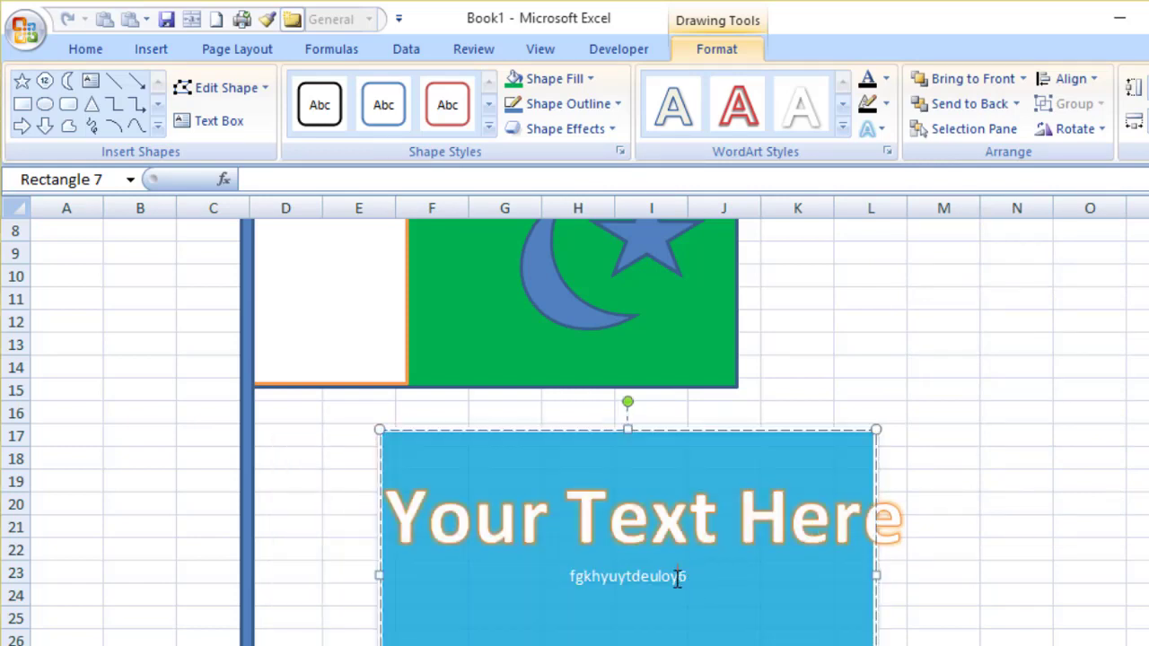
drag(677, 577, 569, 577)
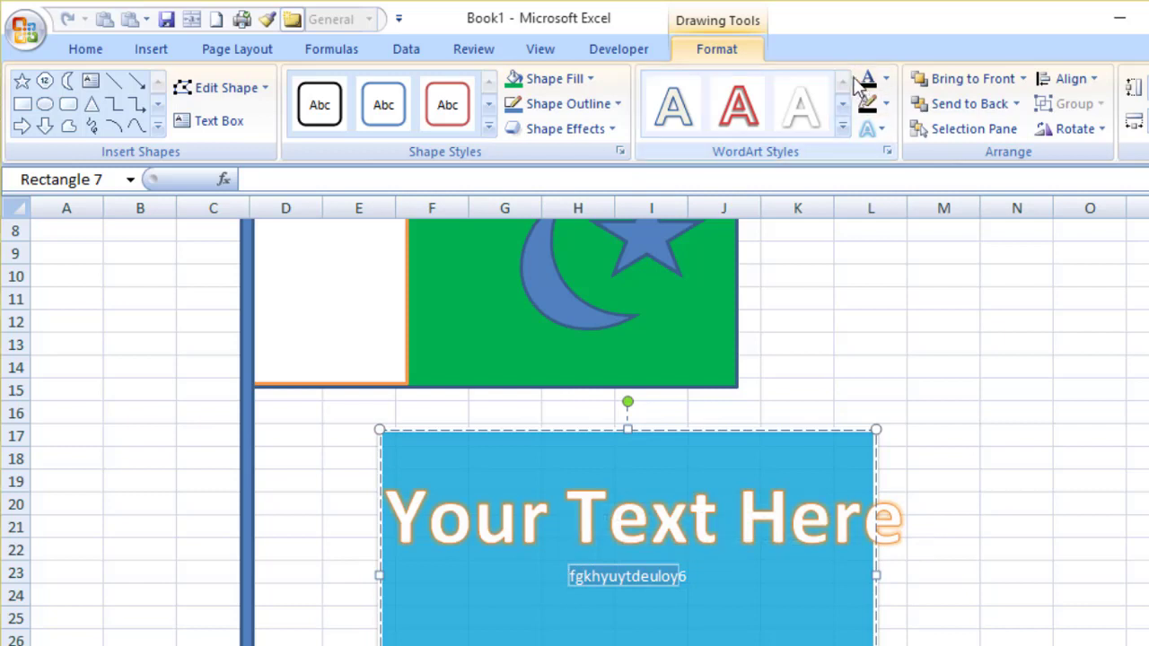
click(757, 112)
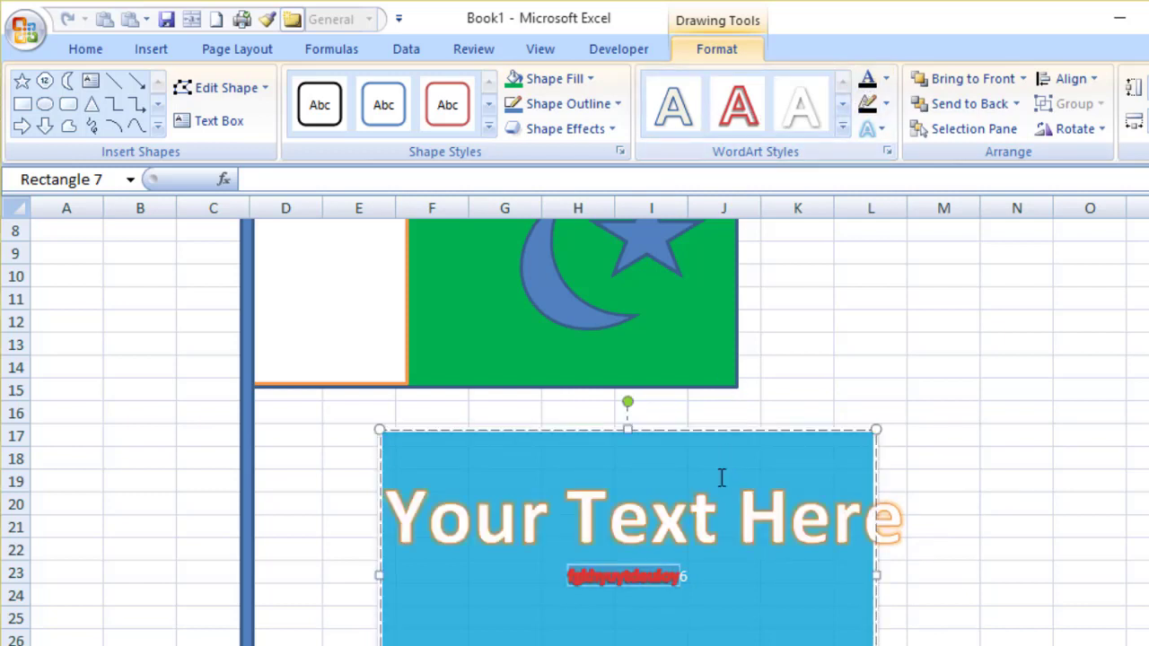
Step: Type into the 'Your Text Here' WordArt, then undo the WordArt edits with Ctrl+Z
click(676, 562)
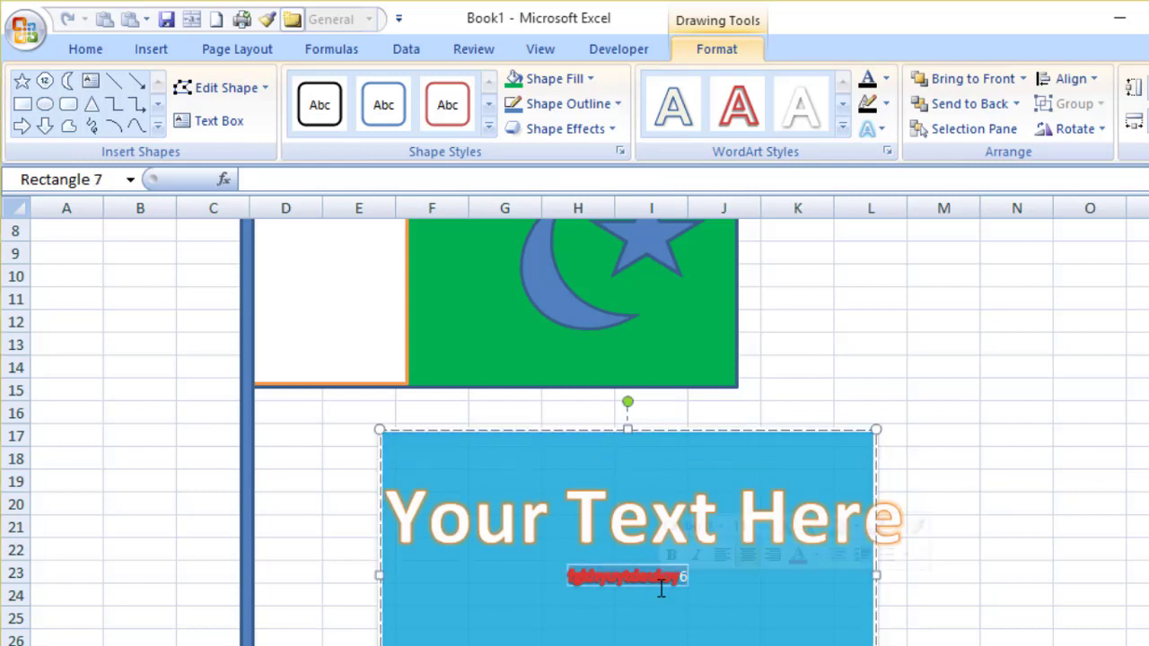
drag(668, 579, 682, 579)
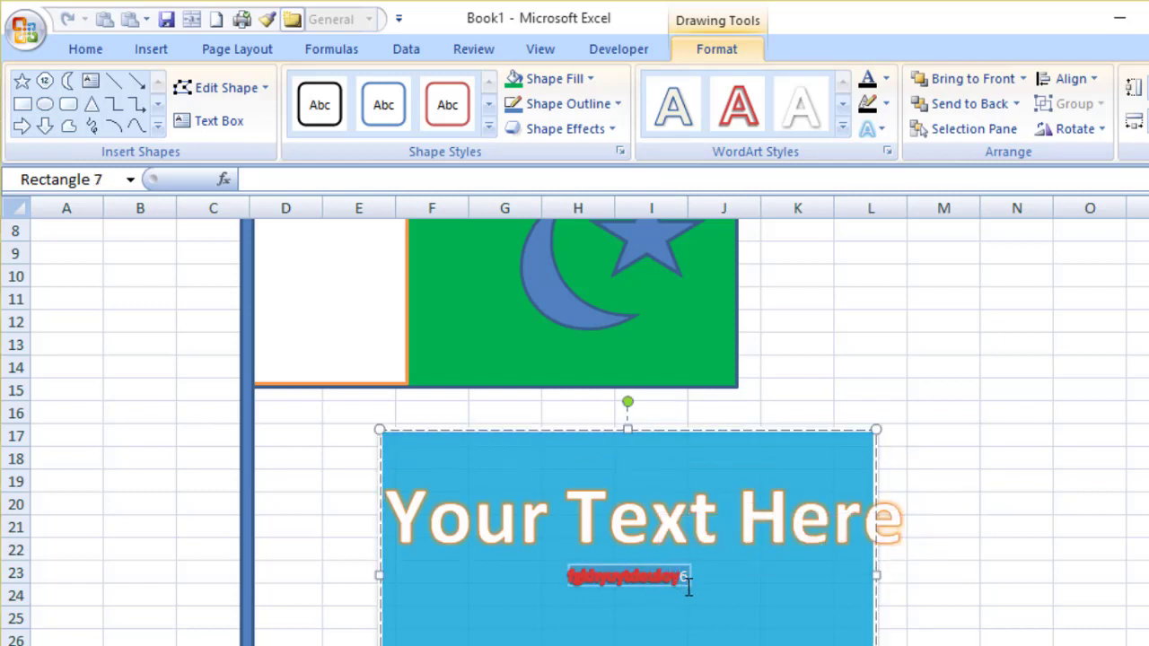
click(576, 489)
text(bhj,vhm)
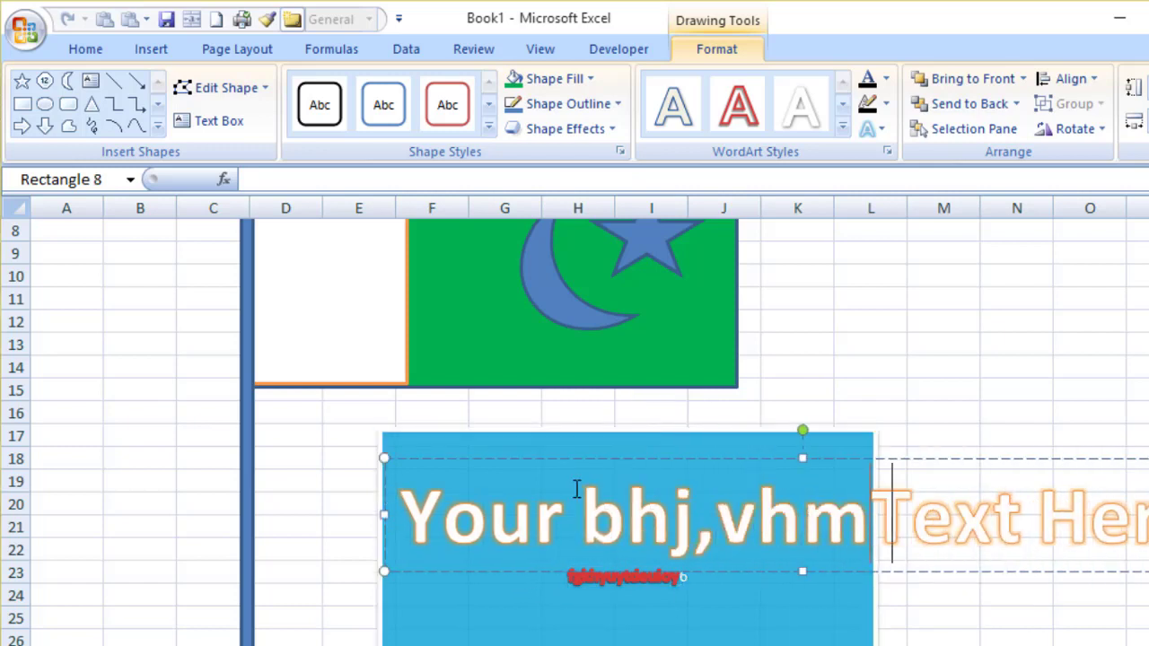
text(jhj)
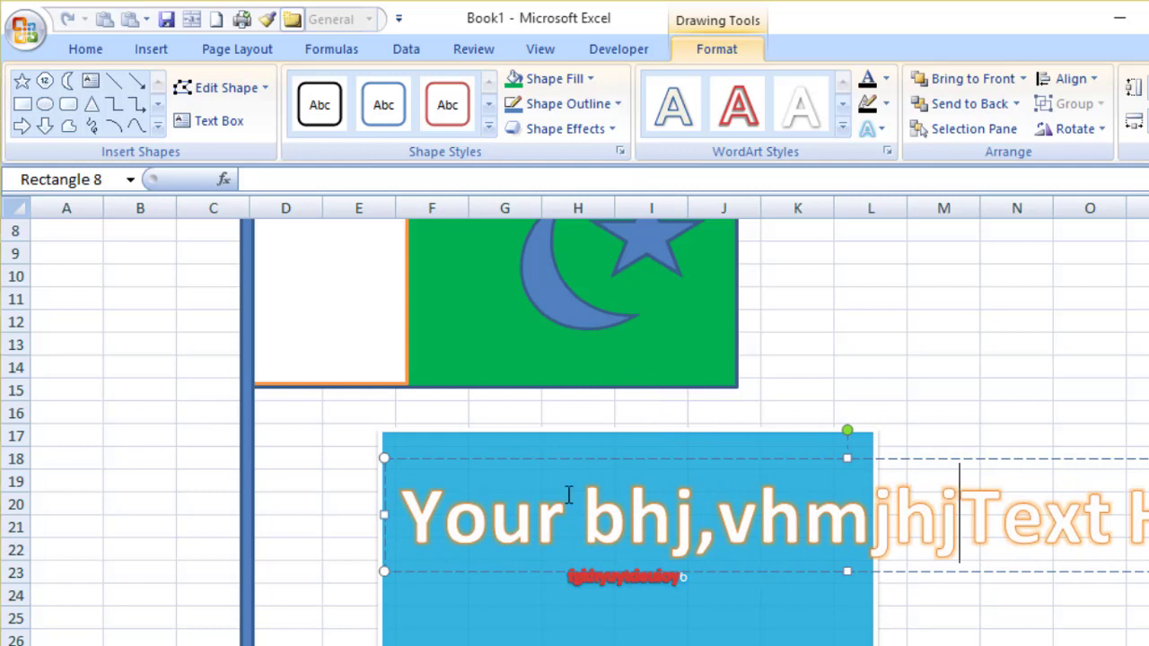
key(ctrl+z)
key(ctrl+z)
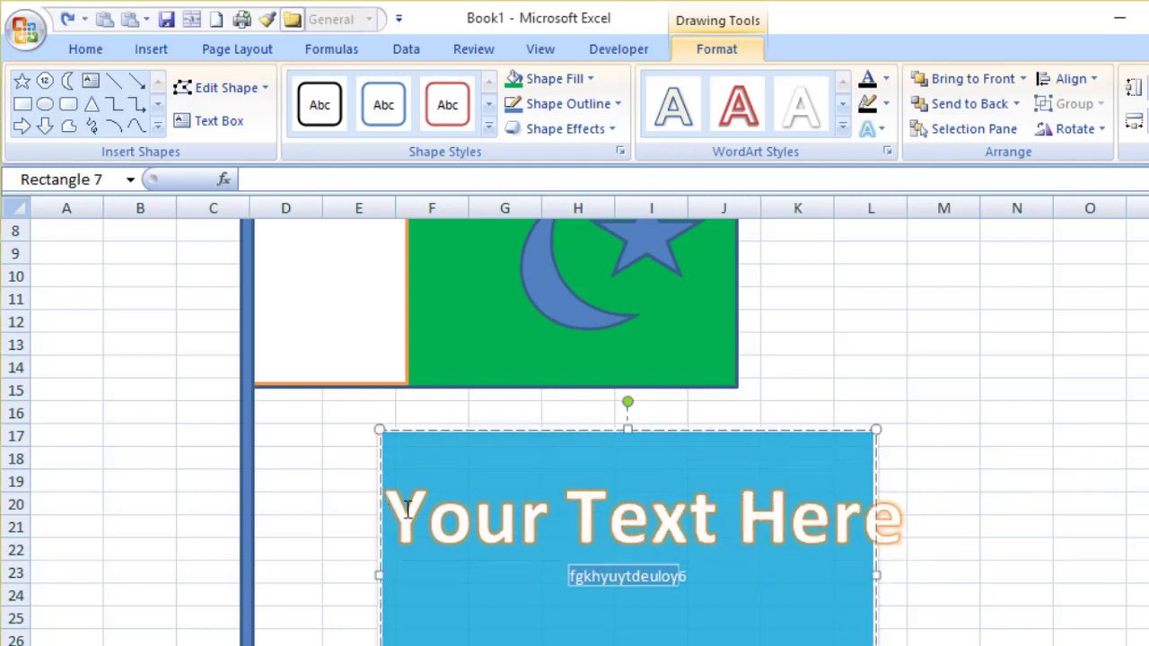
key(ctrl+z)
key(ctrl+z)
key(ctrl+z)
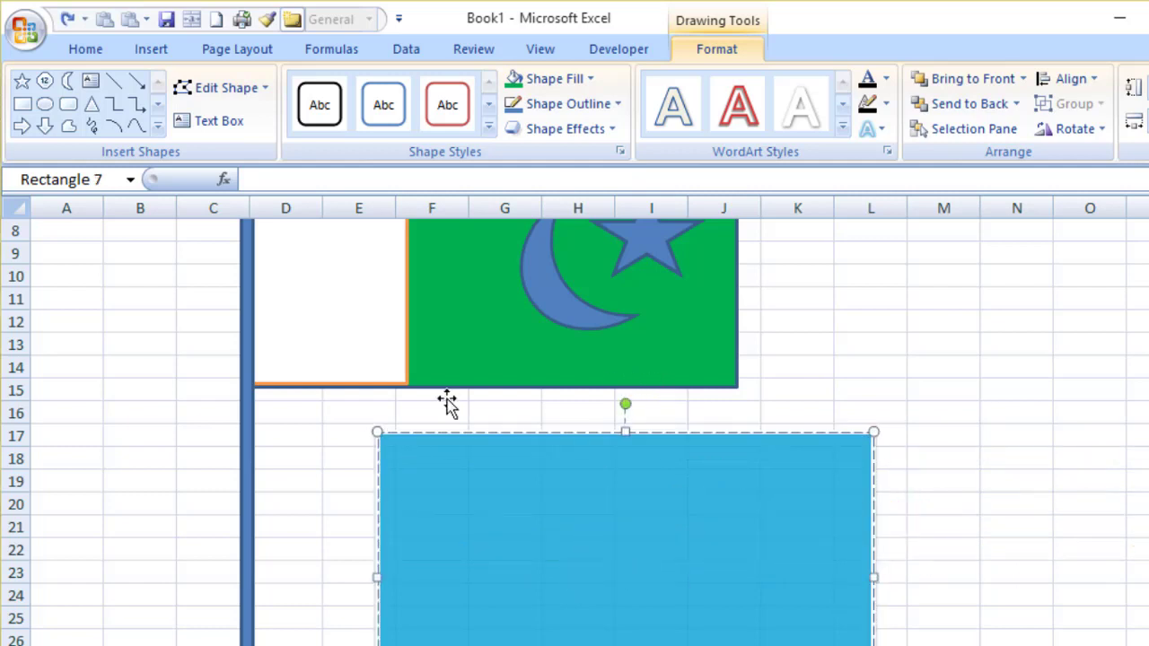
Step: Set the rectangle's text fill to orange and leave its text outline unchanged
click(886, 79)
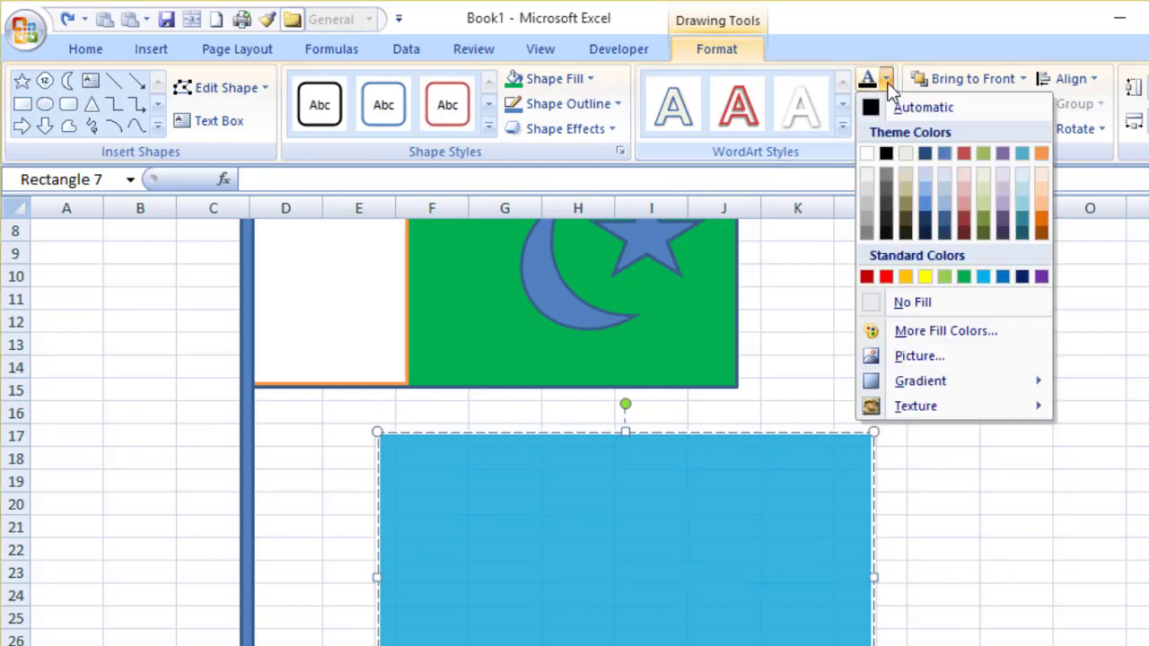
click(905, 277)
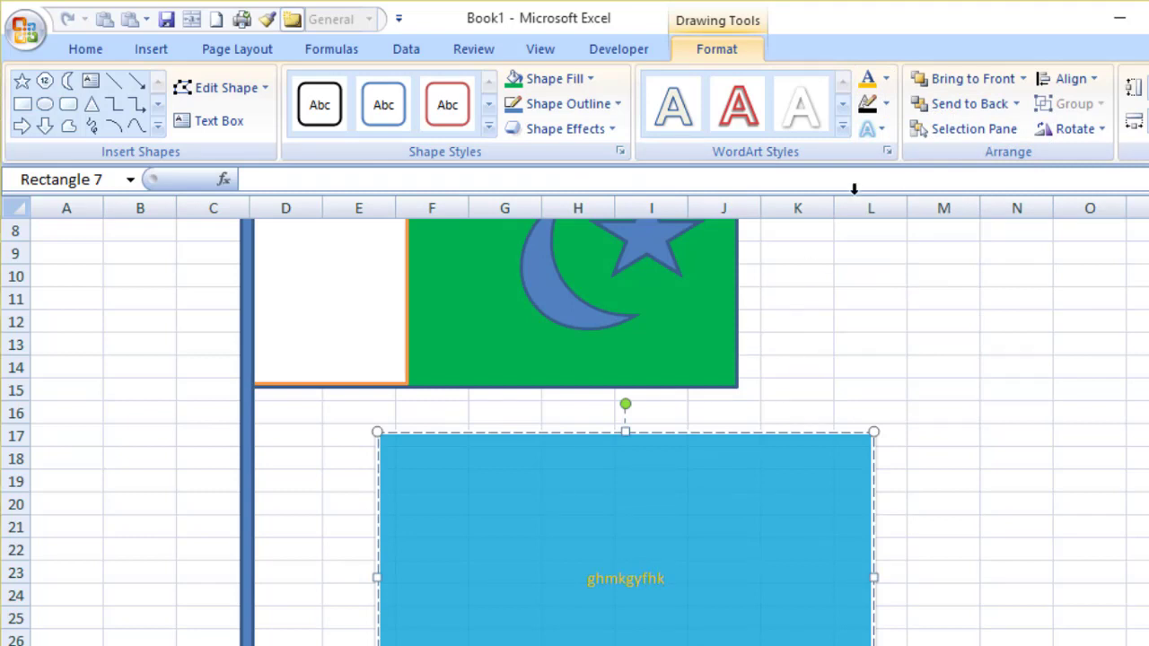
click(885, 79)
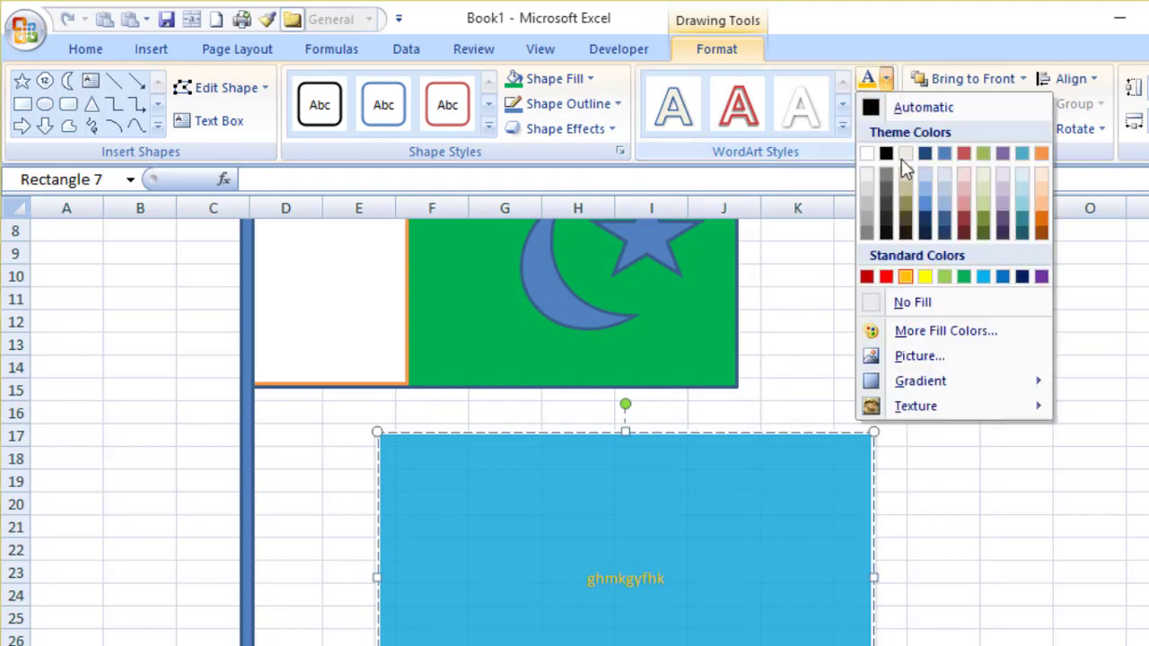
click(890, 278)
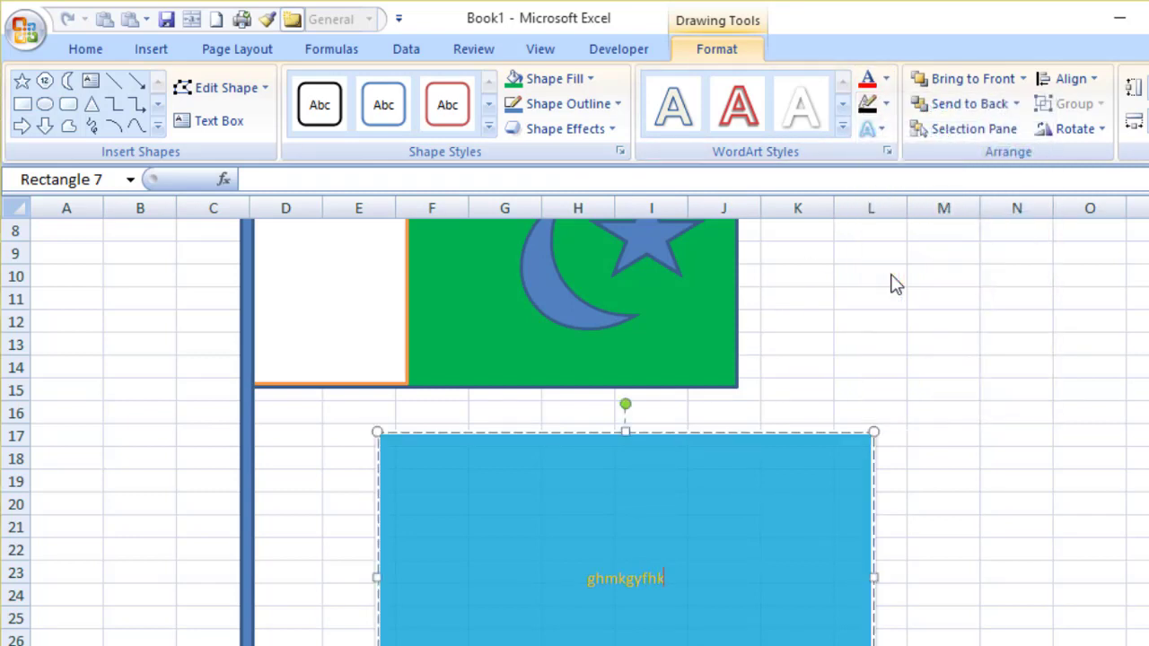
click(887, 105)
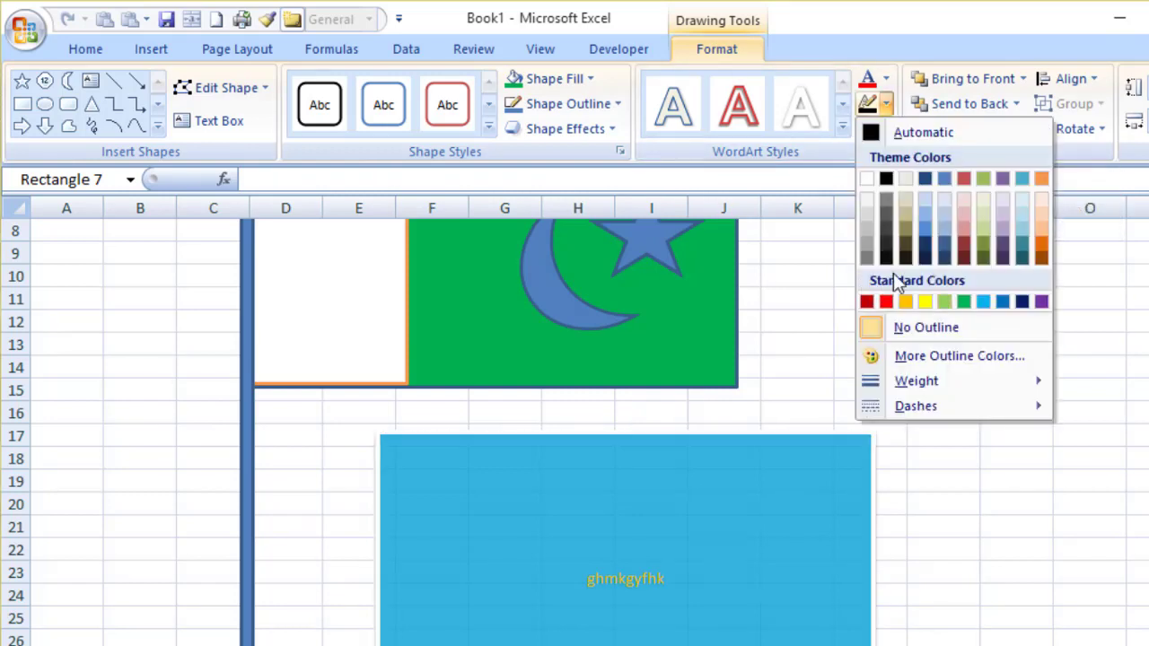
click(799, 265)
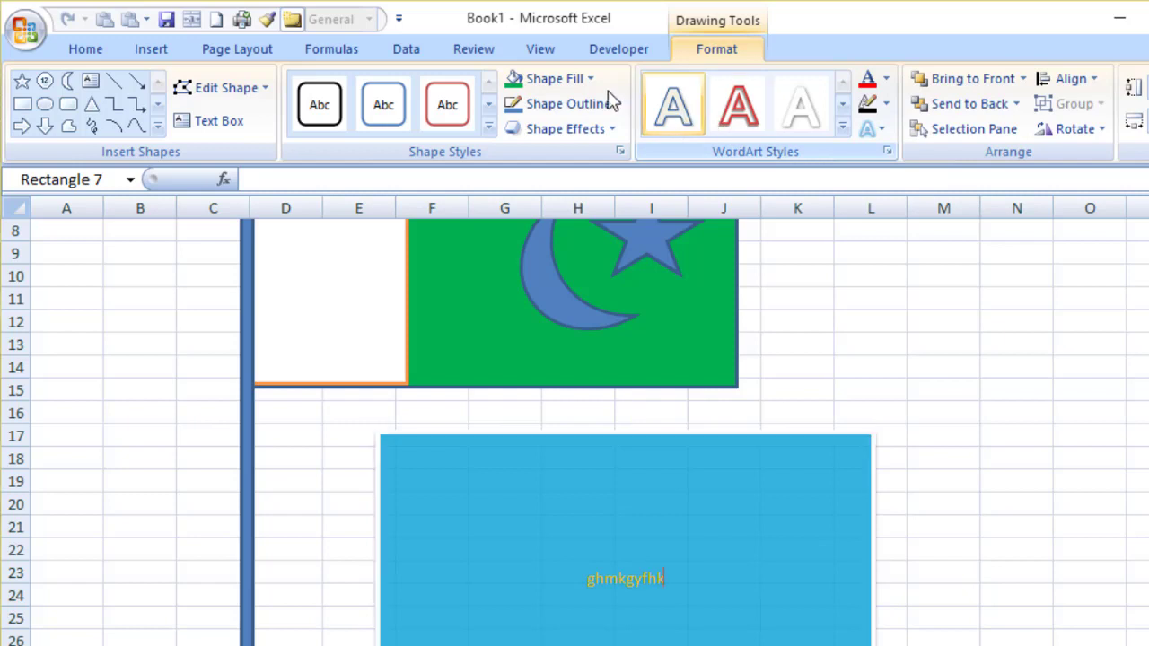
Step: Set Rectangle 7's shape outline to Yellow from Standard Colors
click(570, 102)
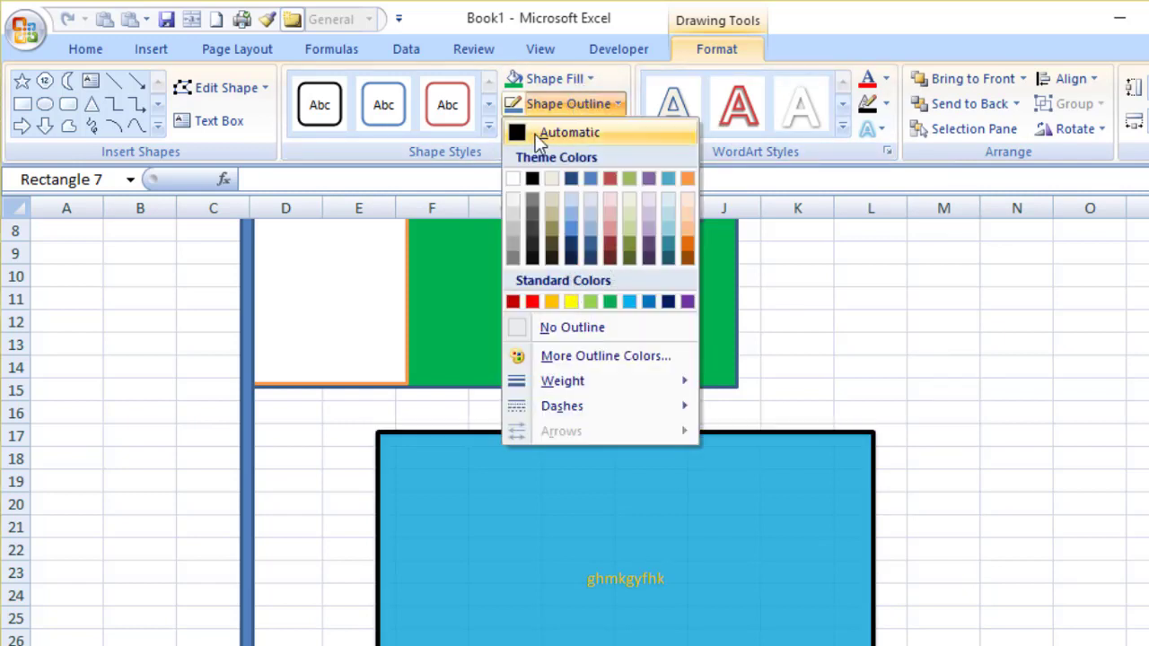
click(566, 112)
click(1062, 325)
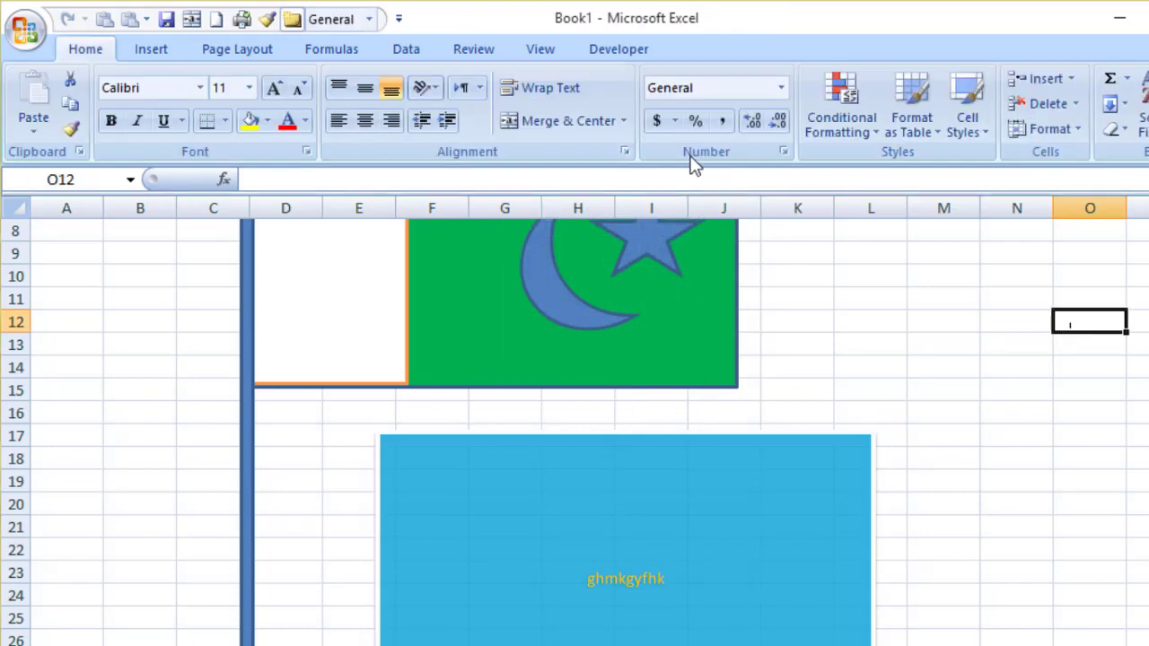
click(464, 531)
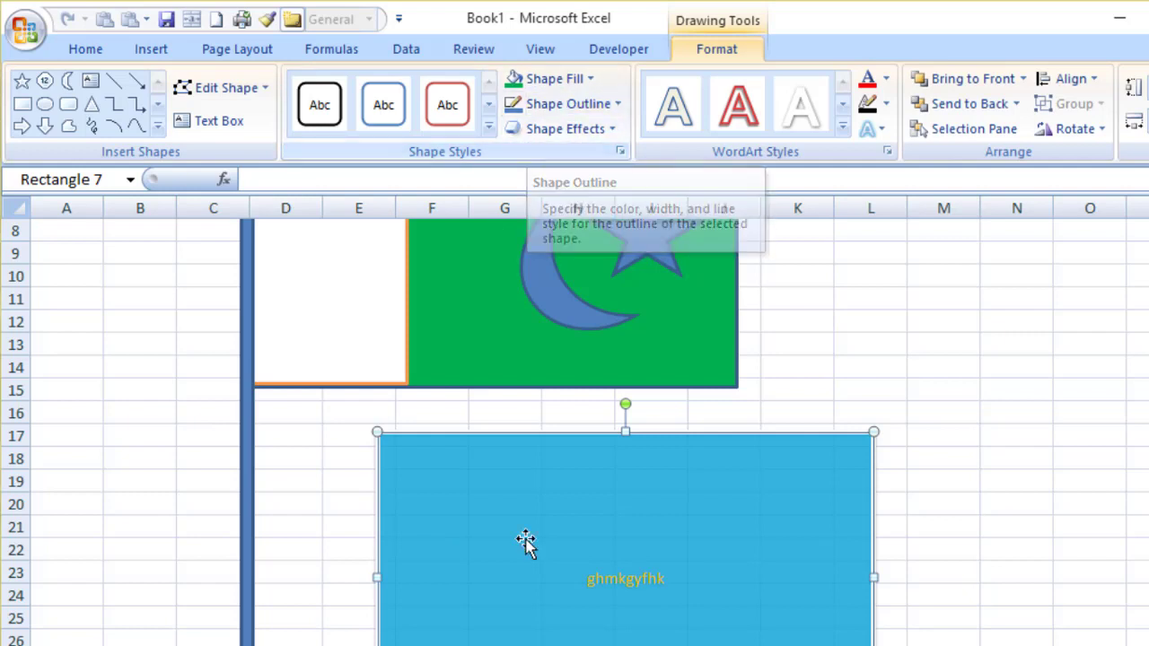
click(804, 341)
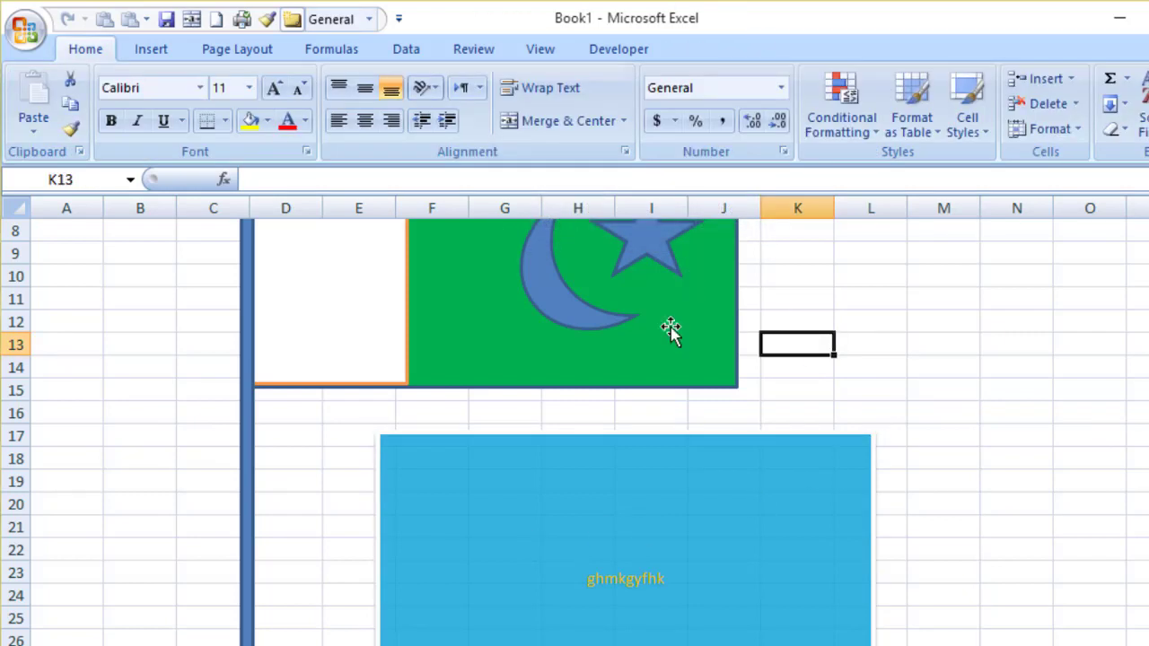
click(598, 547)
click(563, 94)
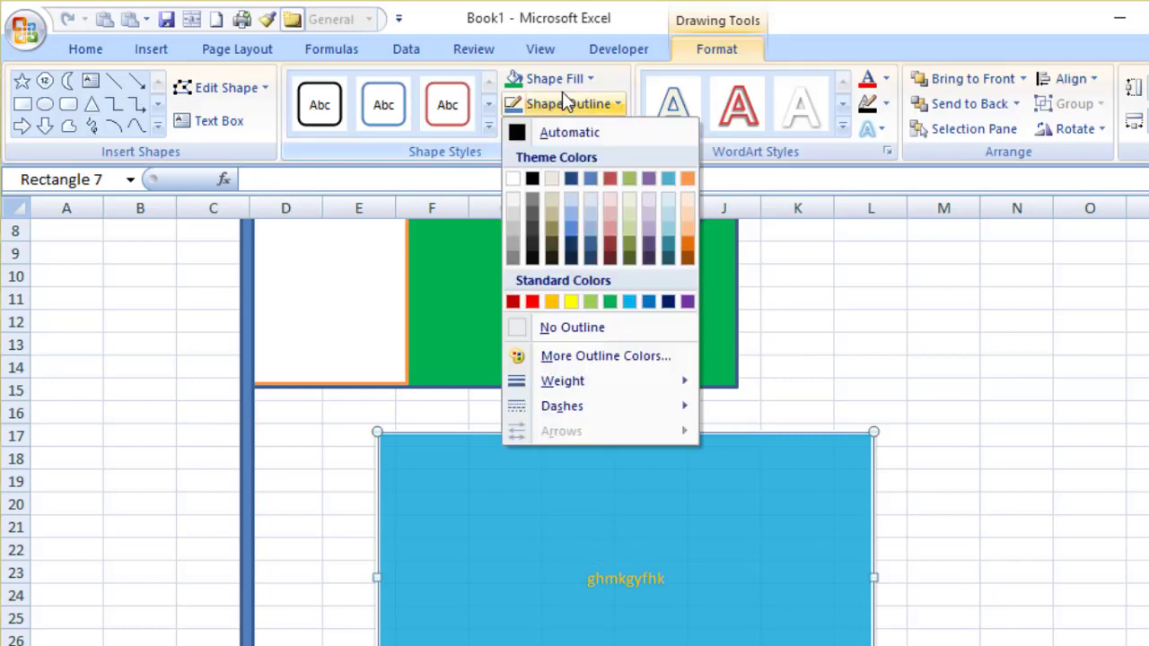
click(570, 303)
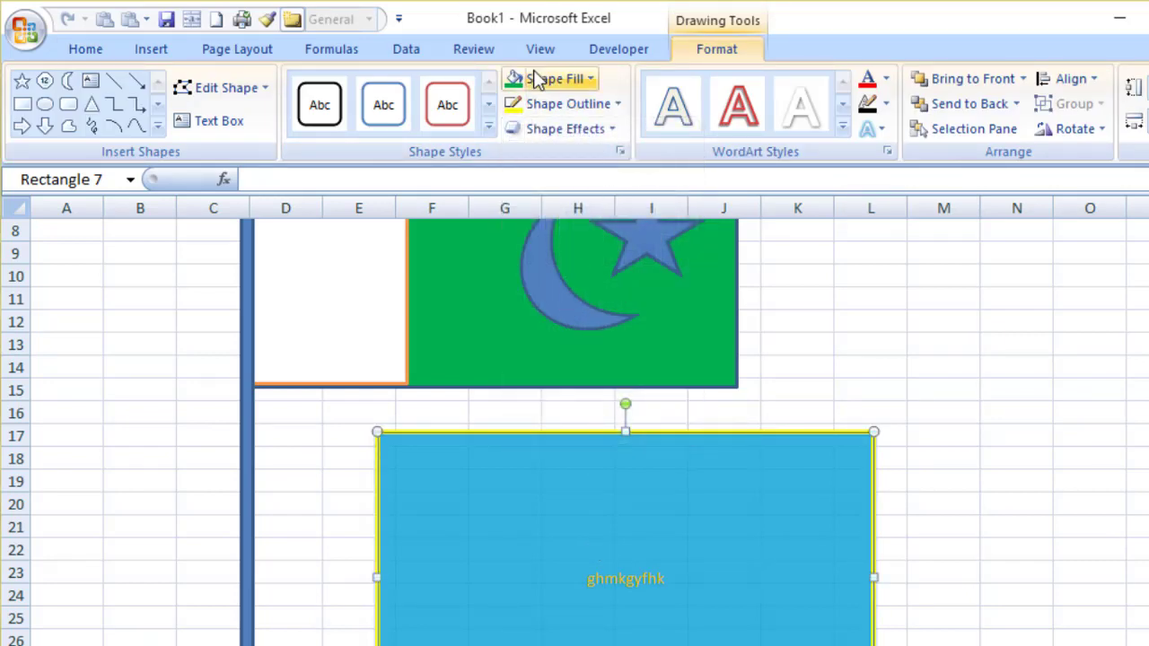
Step: Apply the first Inner shadow preset to the cyan rectangle and check the result
click(583, 131)
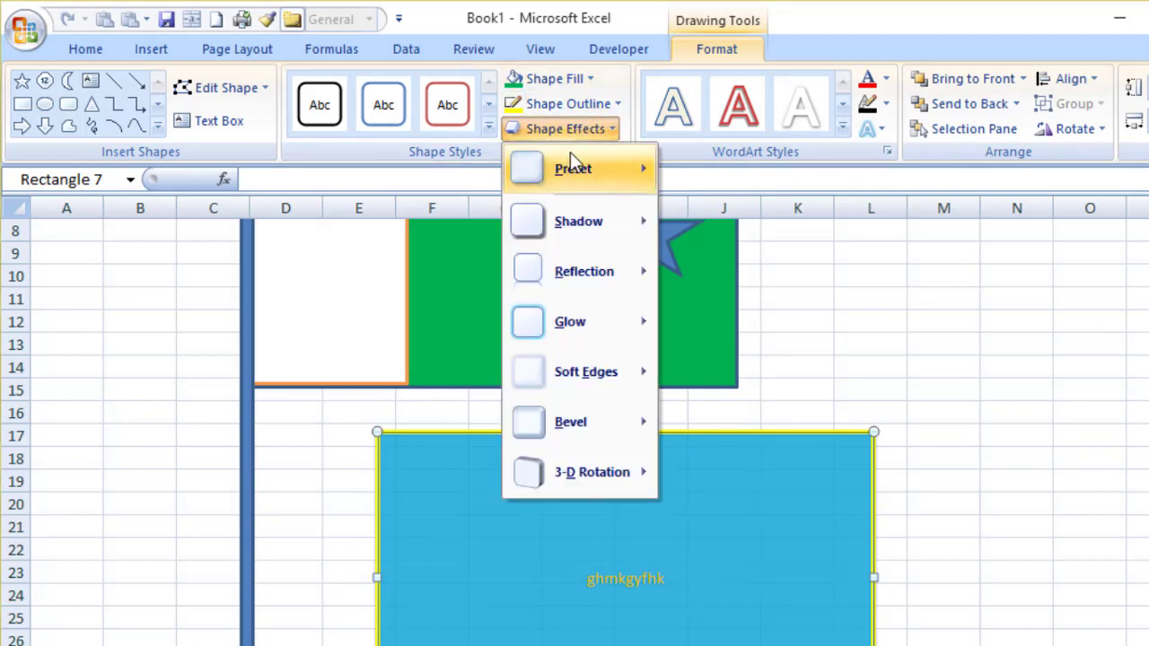
mouse_move(567, 226)
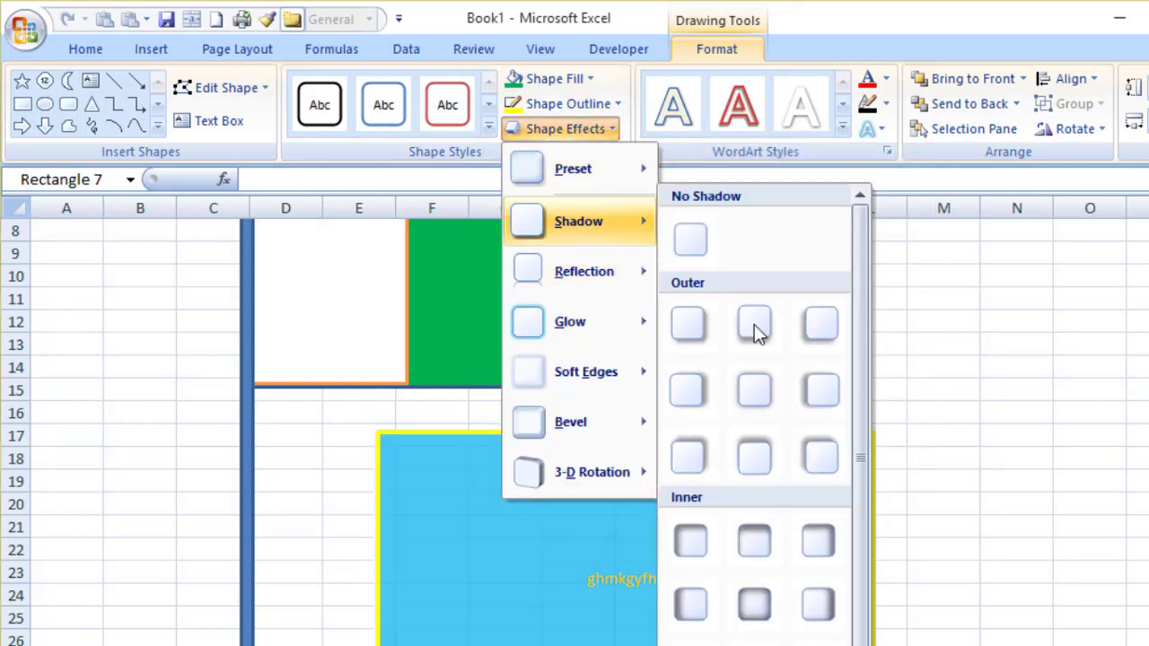
click(691, 545)
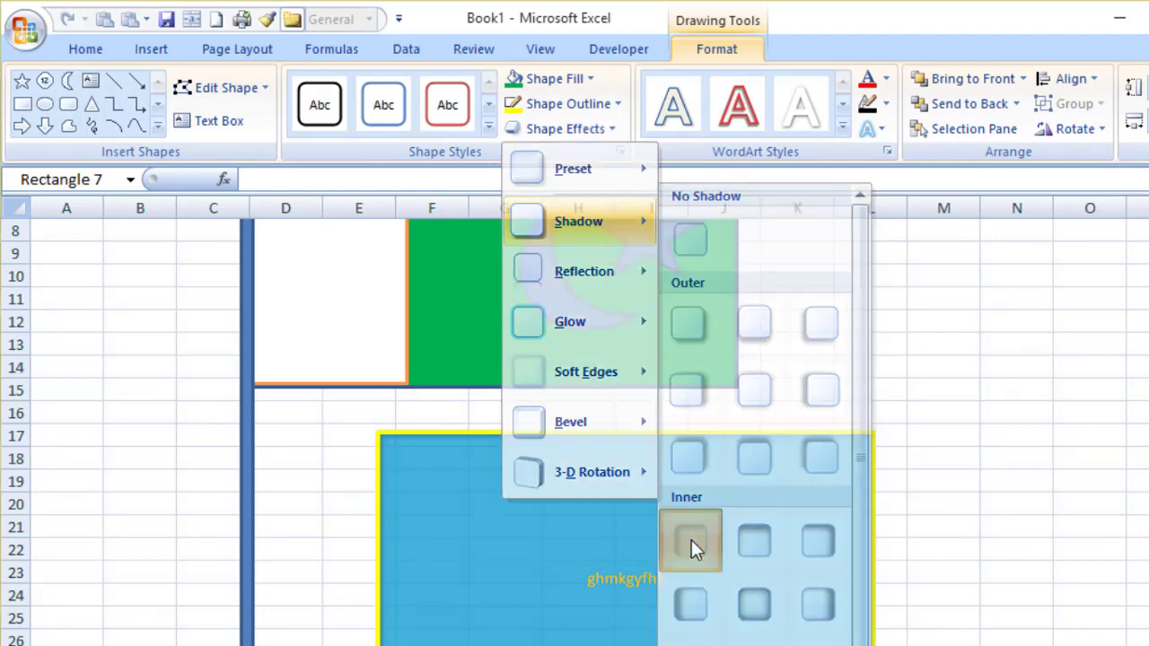
click(982, 426)
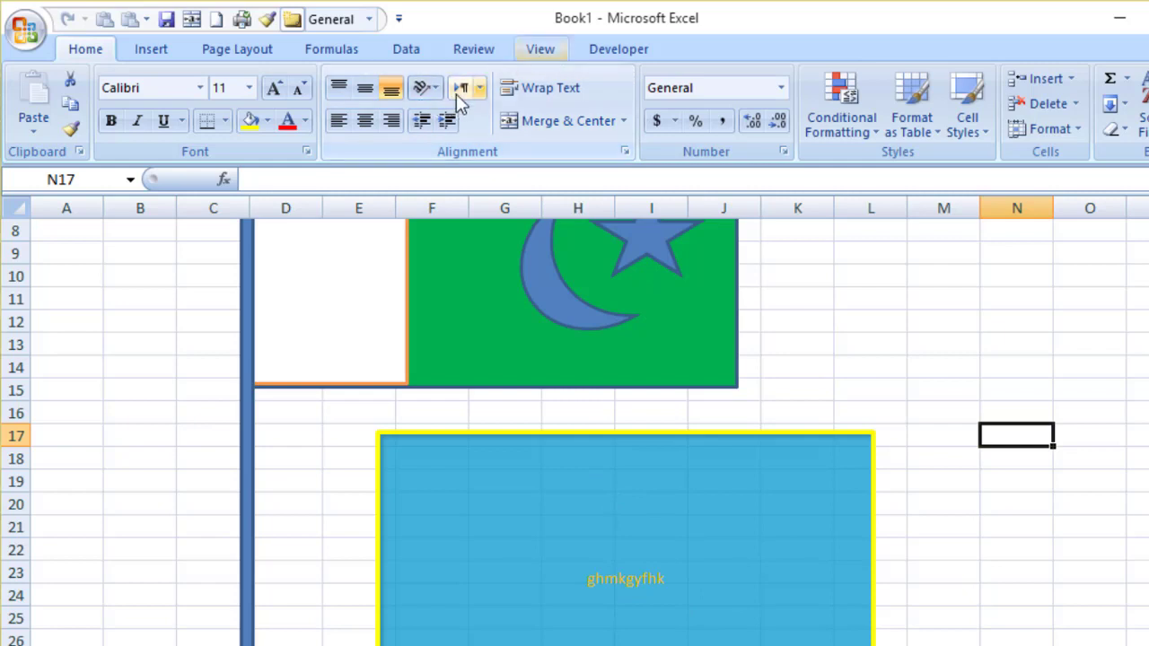
click(525, 549)
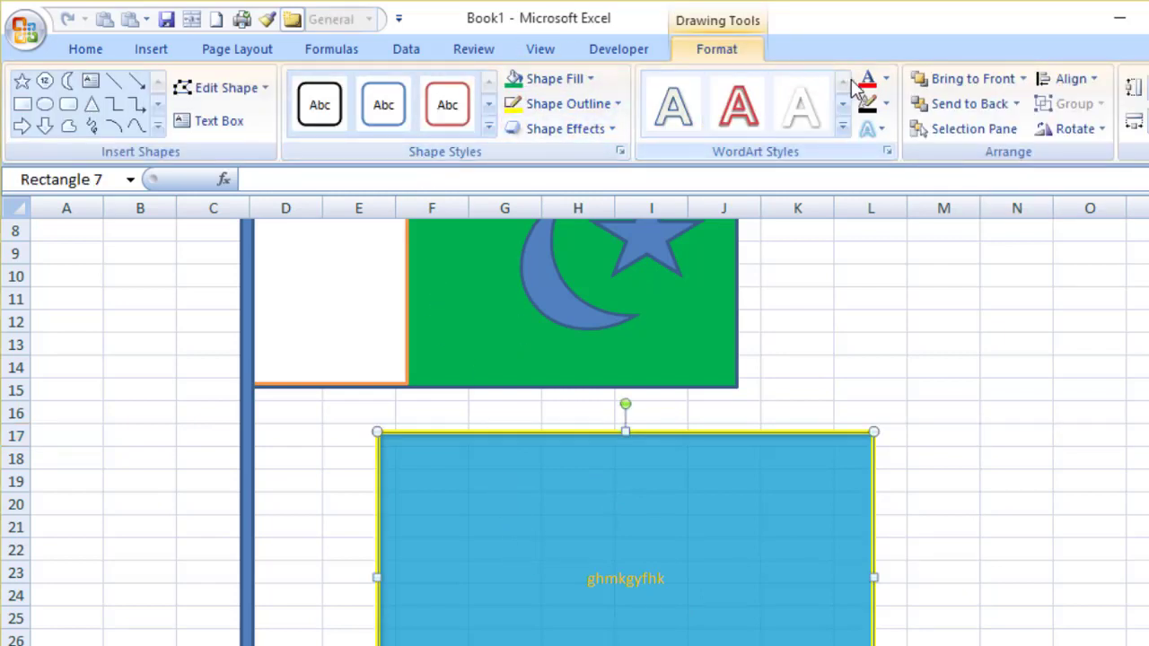
Step: Append 'gyj' to the rectangle's text, browsing WordArt styles and text effects without applying any
click(882, 130)
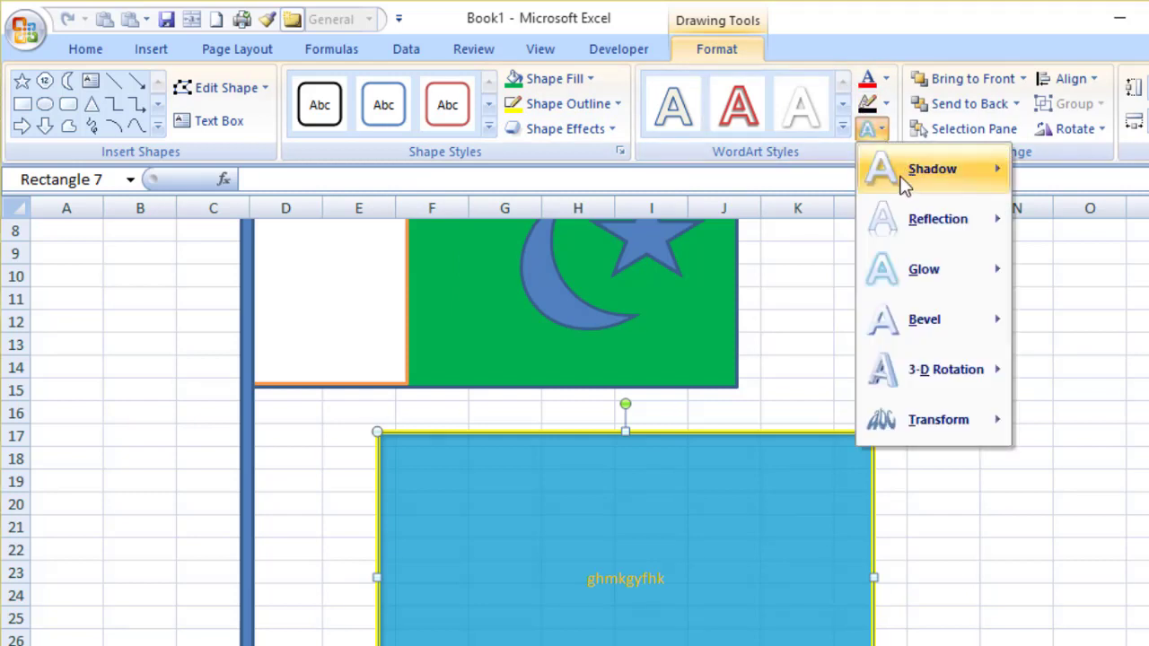
mouse_move(901, 186)
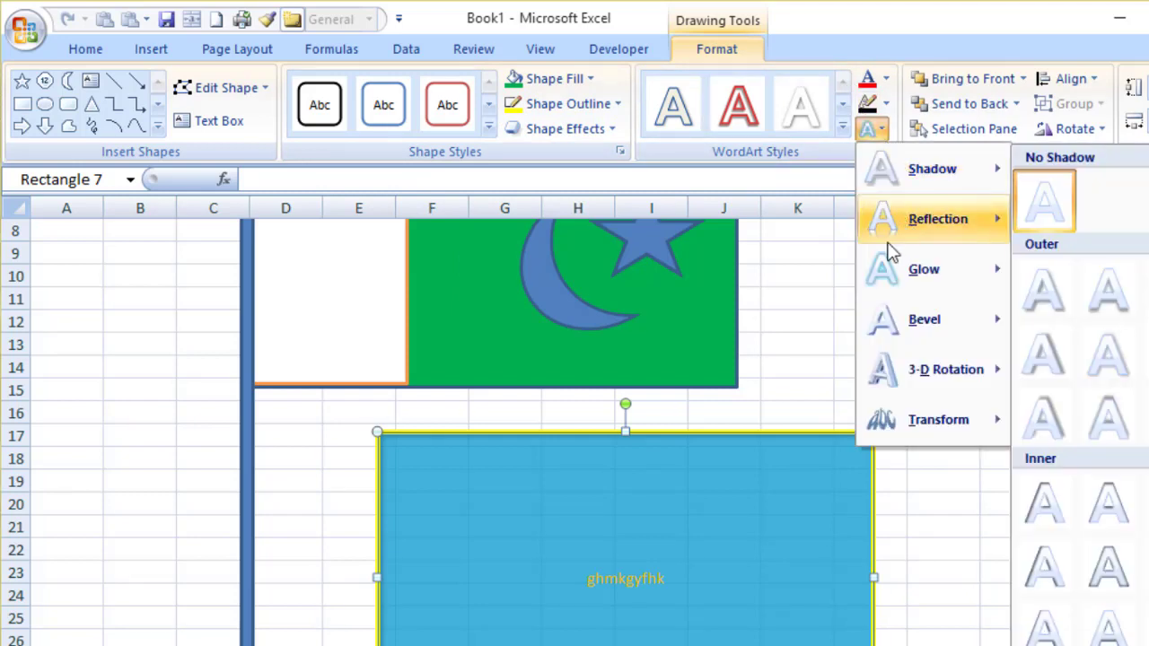
click(480, 552)
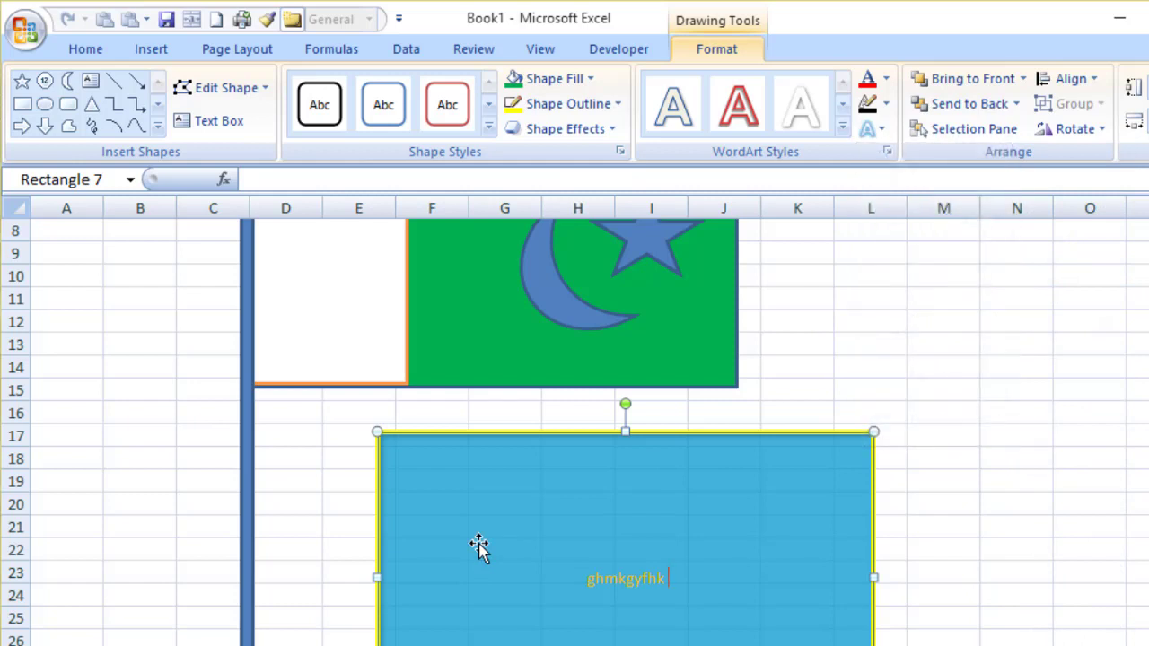
text(gyj)
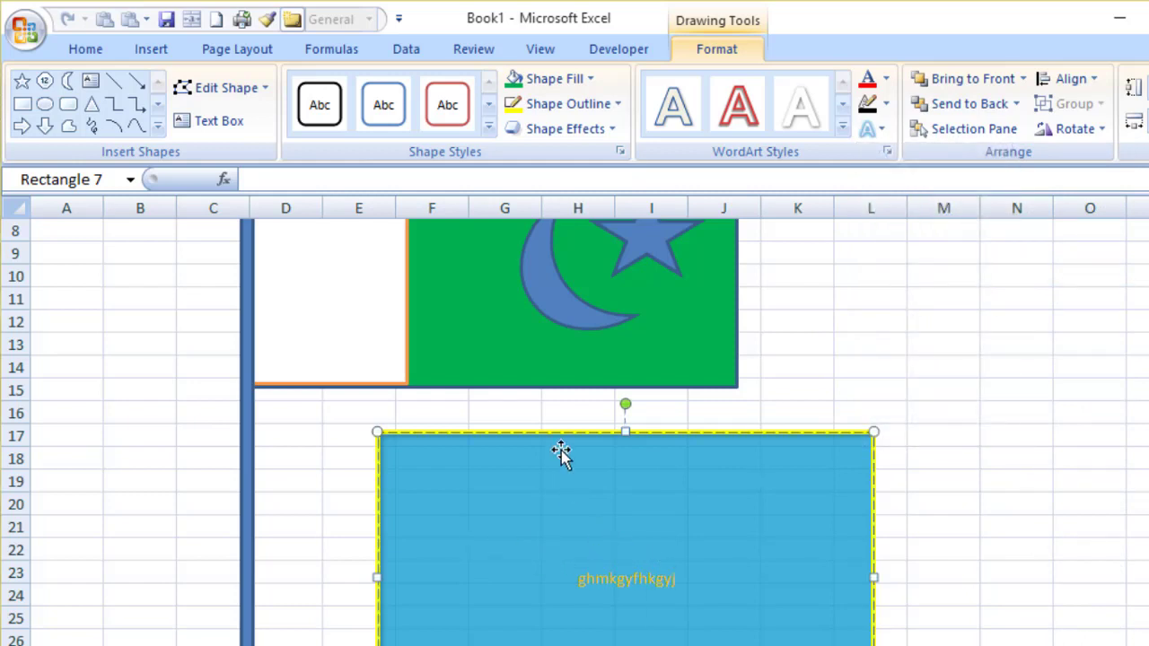
click(842, 128)
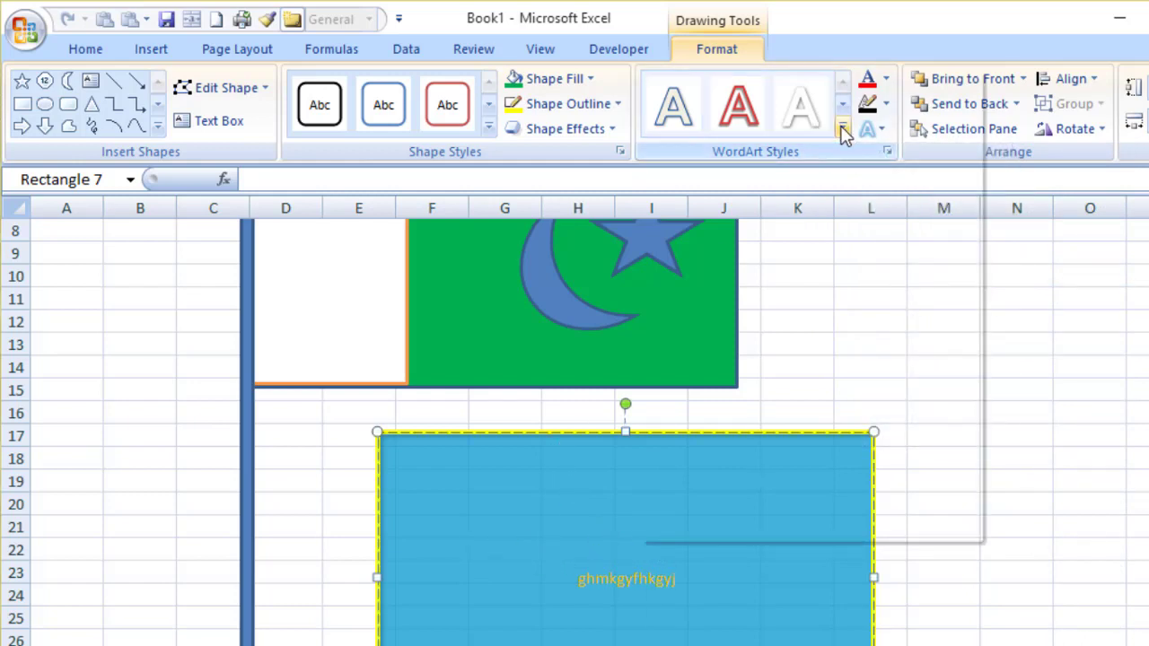
click(1063, 324)
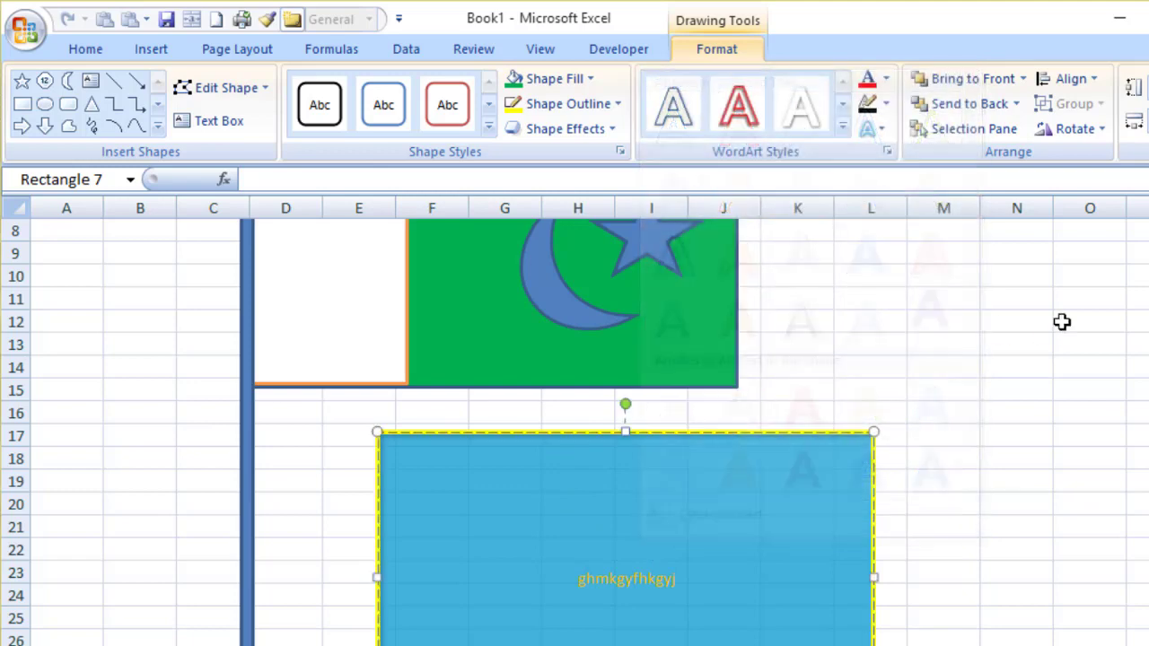
click(876, 130)
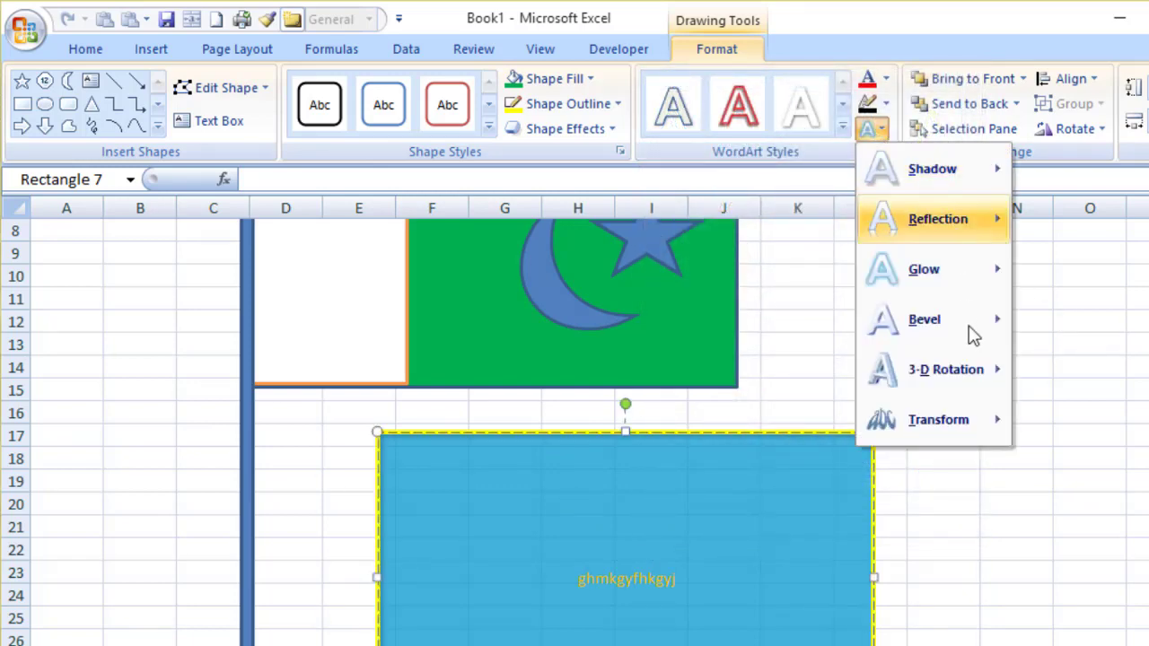
click(1117, 345)
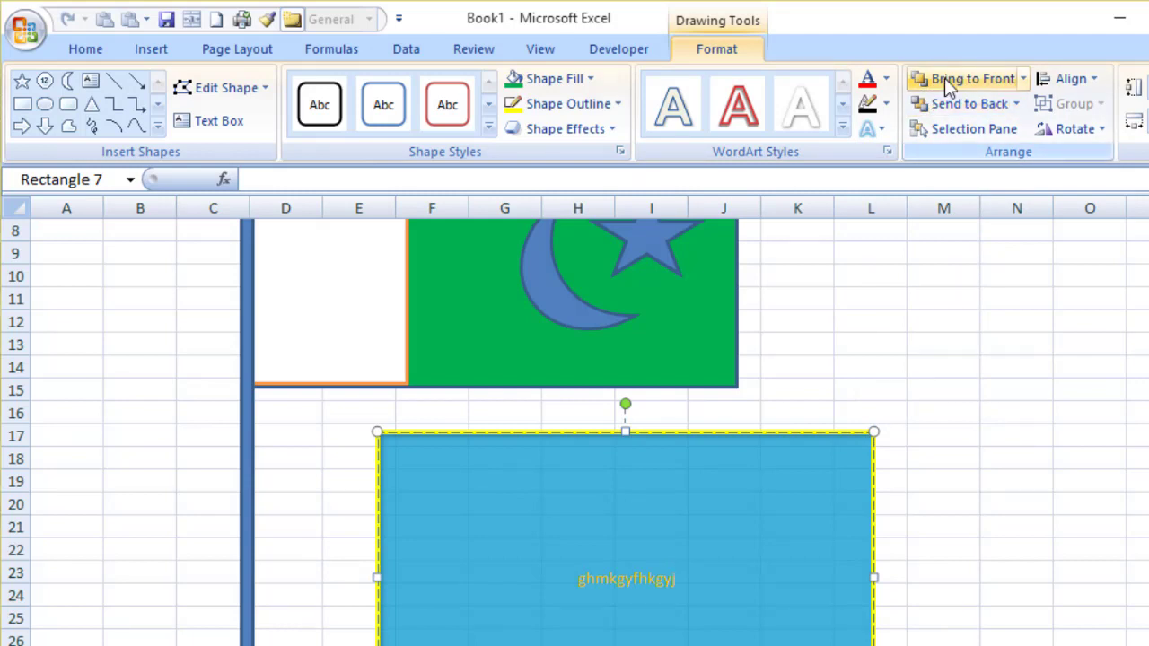
click(920, 343)
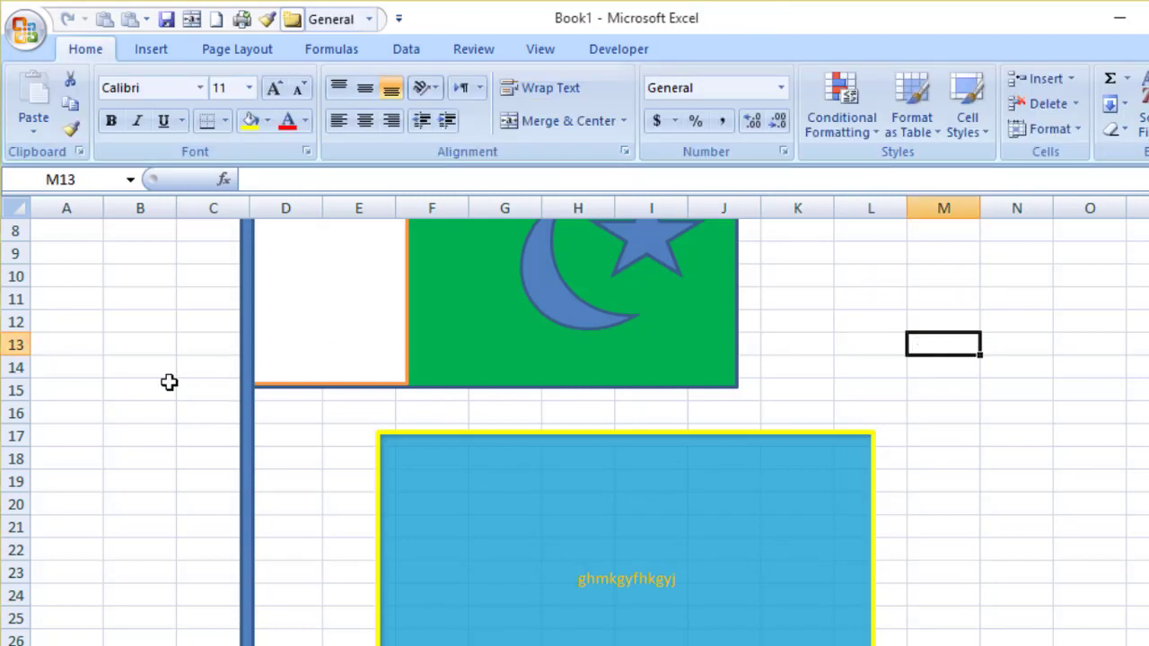
Step: Select the flag's white strip (Rectangle 2) and centre-align its text
click(168, 386)
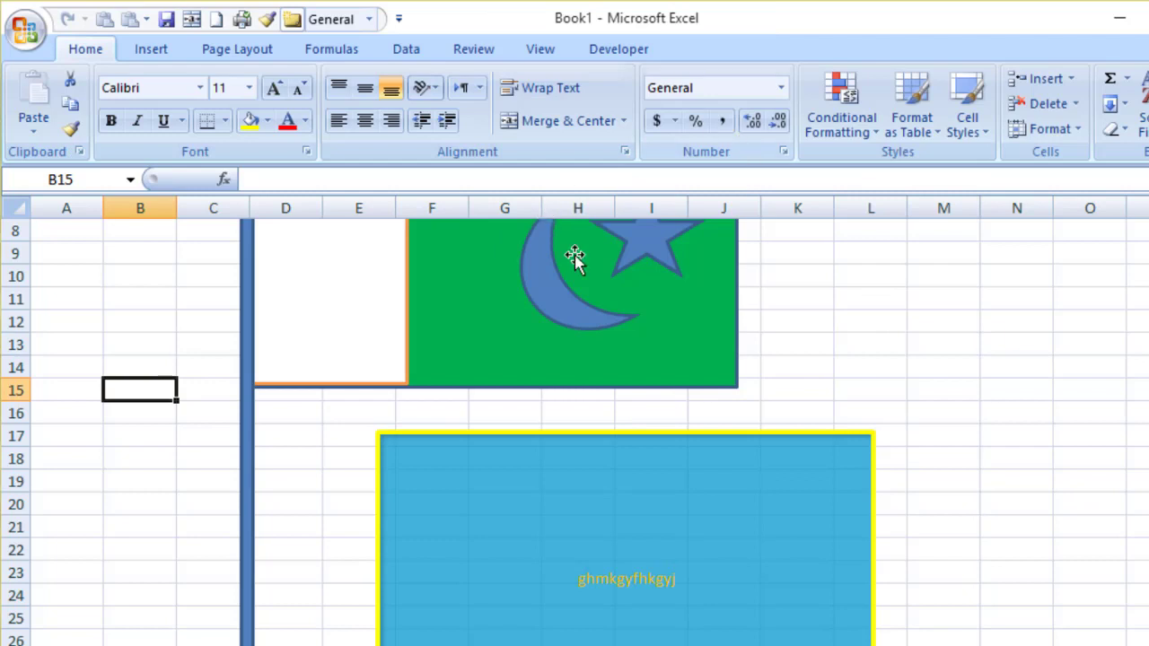
click(399, 249)
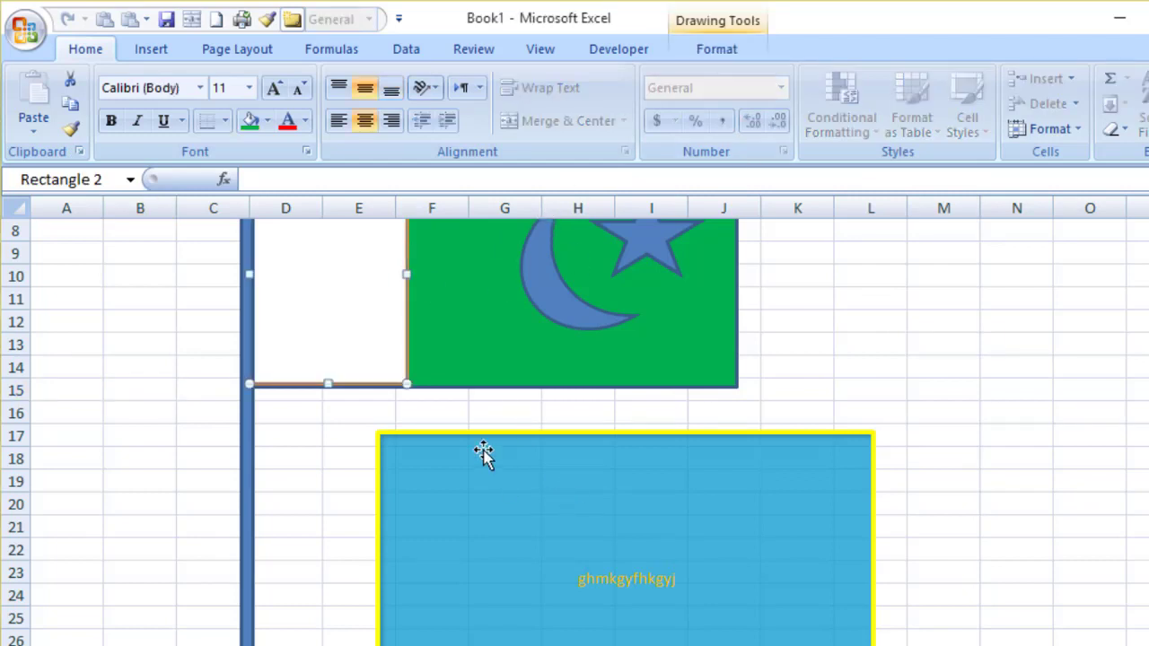
click(364, 120)
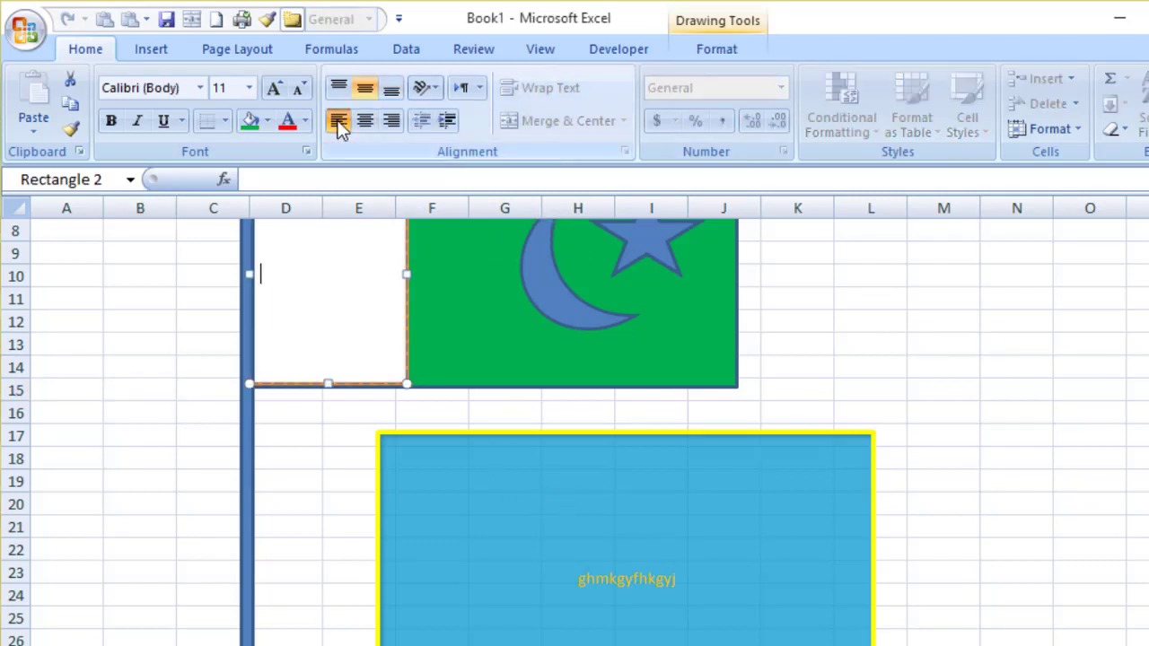
click(365, 120)
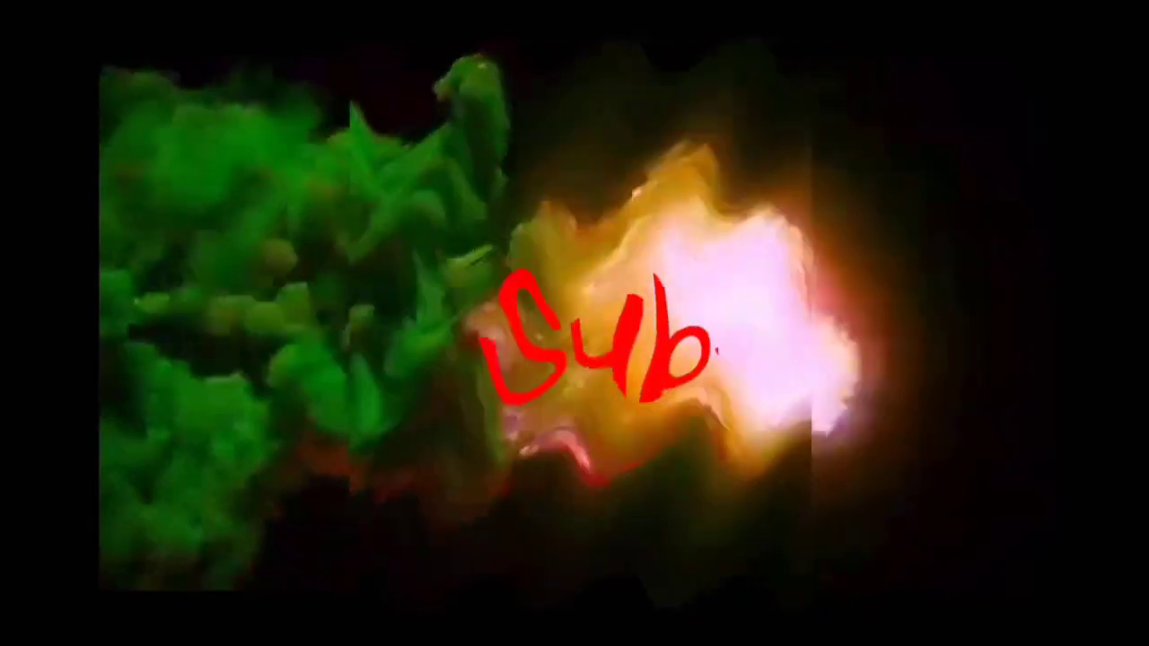